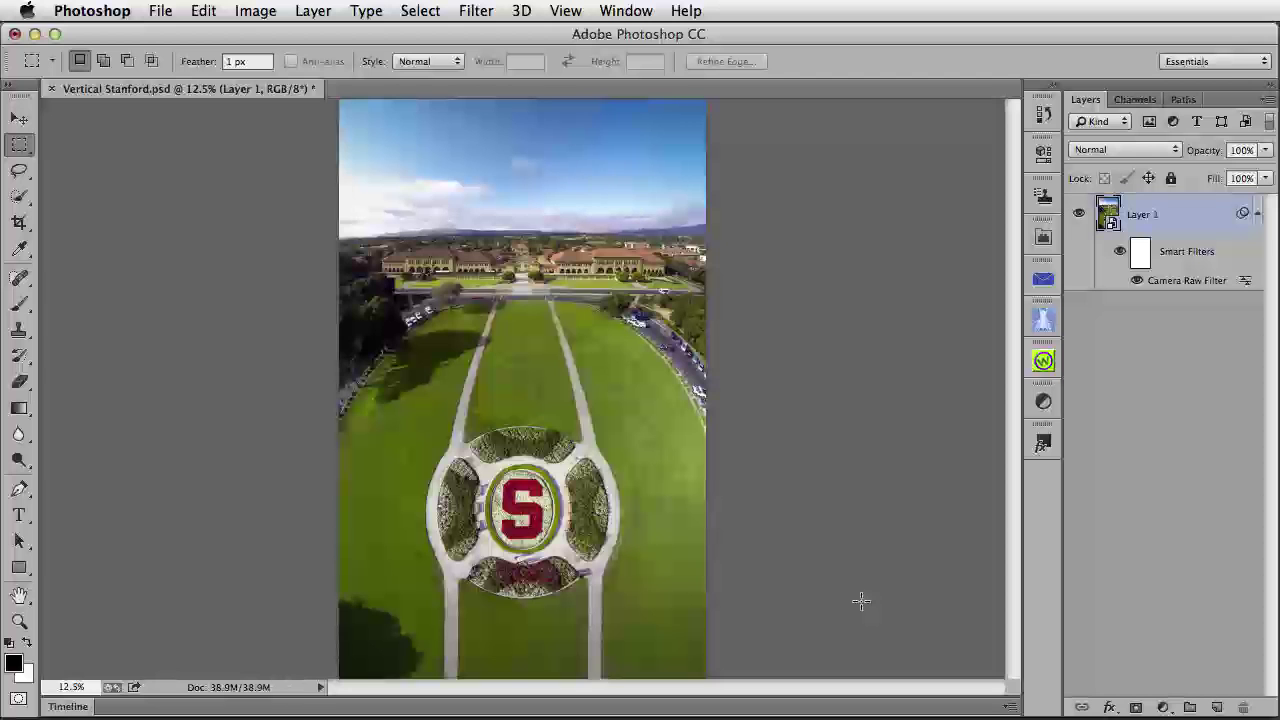
# - Open the source photo folder and preview the aerial photos forward toward the last frame
pyautogui.press('super+alt+o')
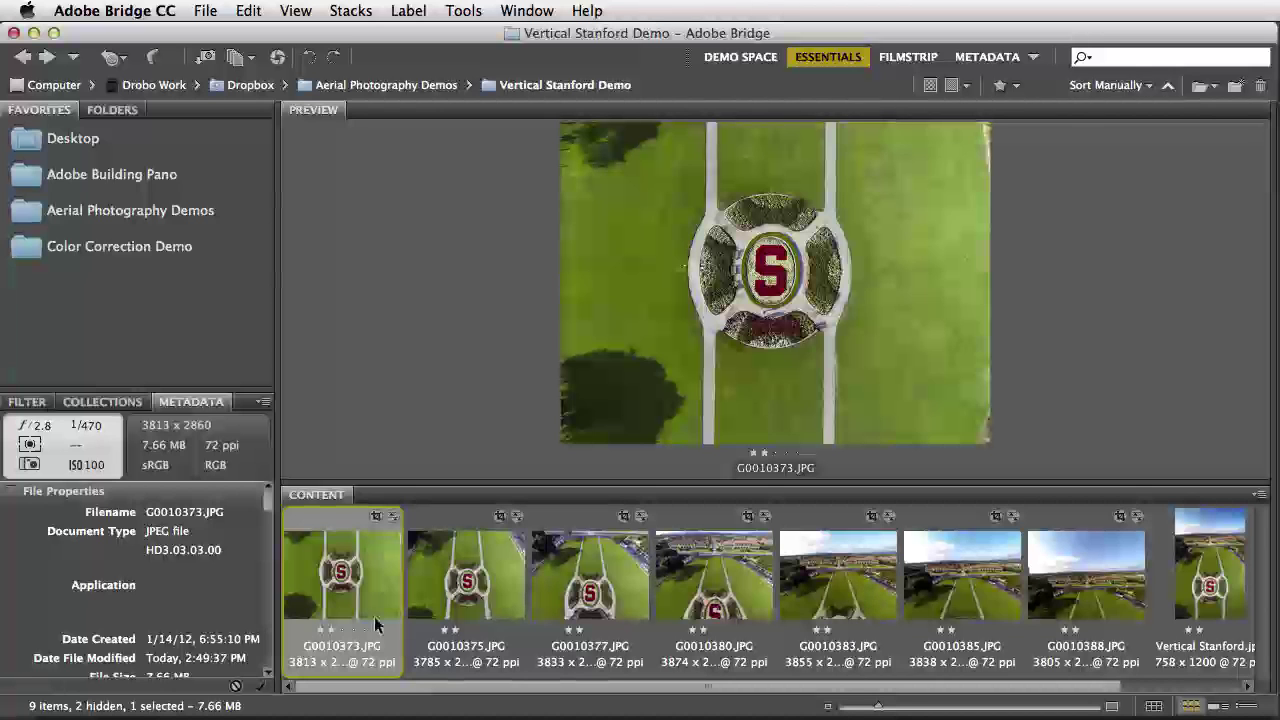
pyautogui.press('Right')
pyautogui.press('Right')
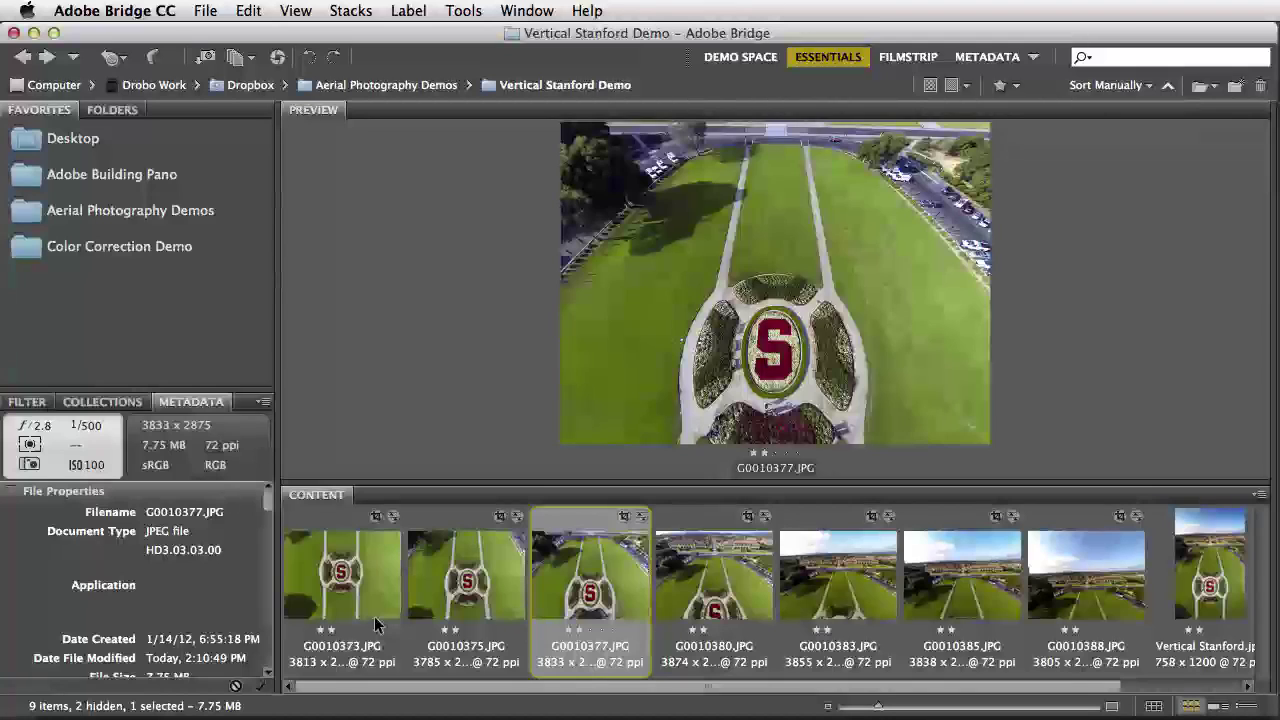
pyautogui.press('Right')
pyautogui.press('Right')
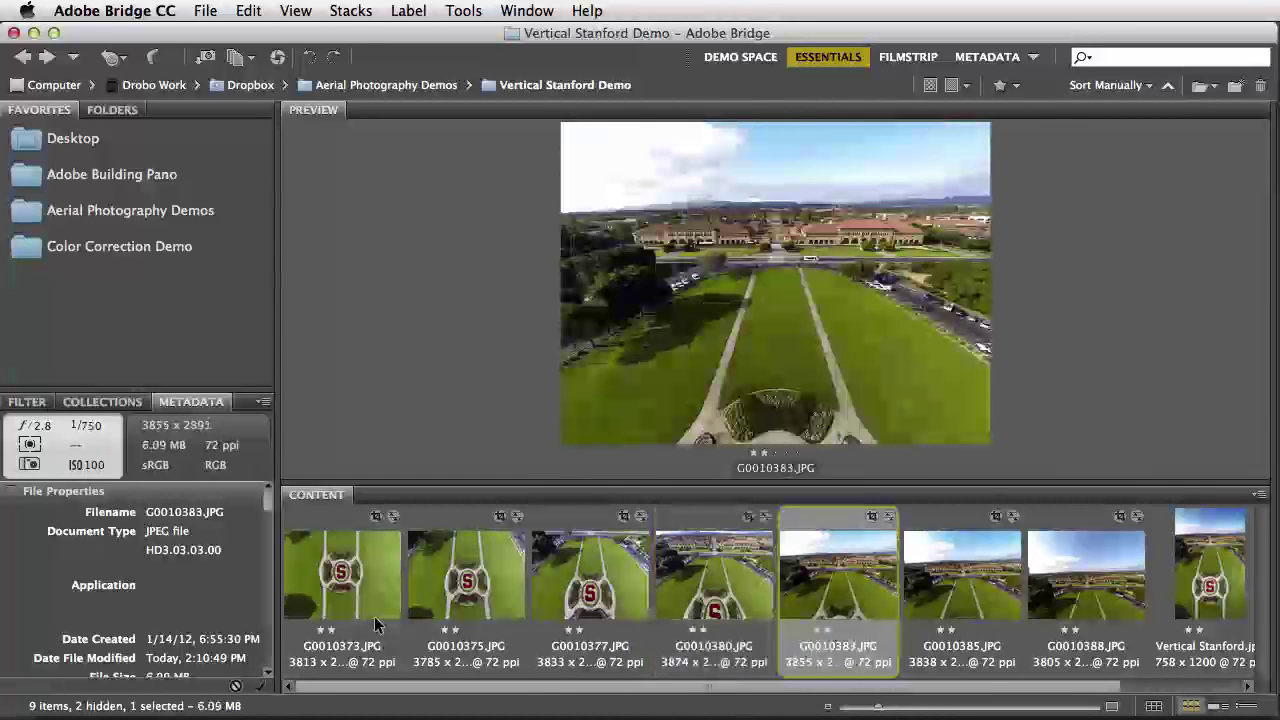
pyautogui.press('Right')
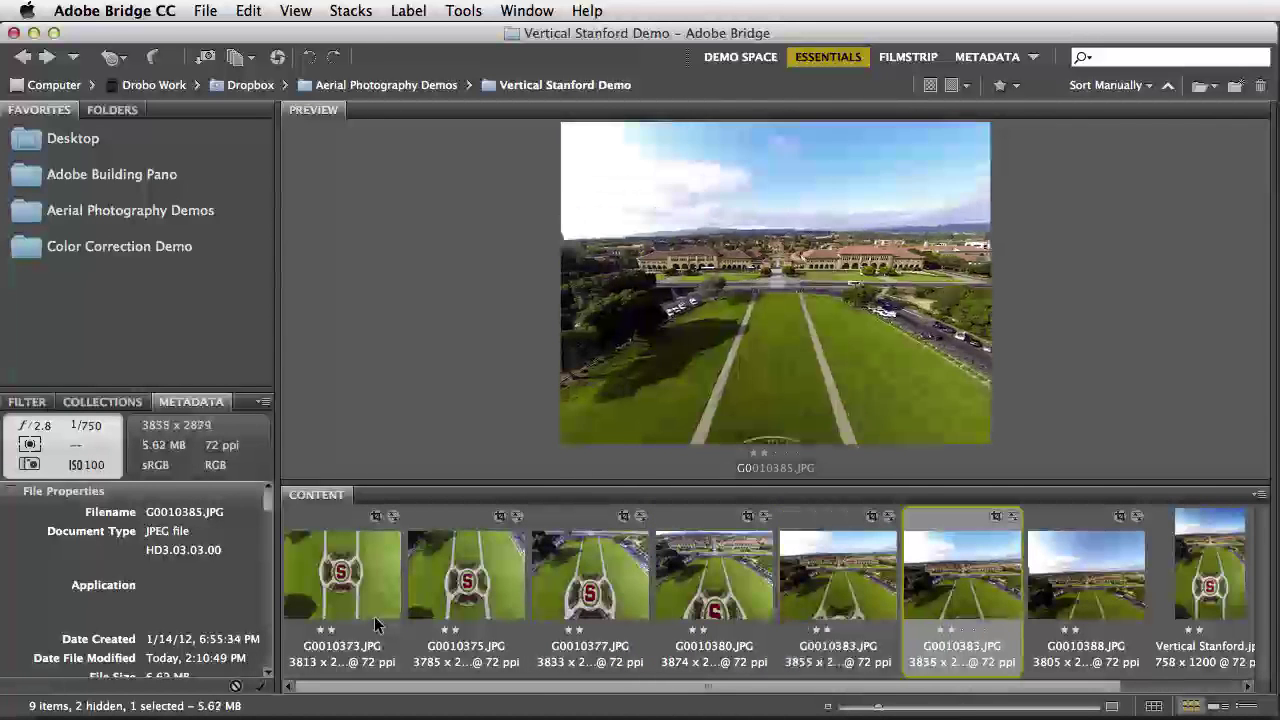
pyautogui.press('Right')
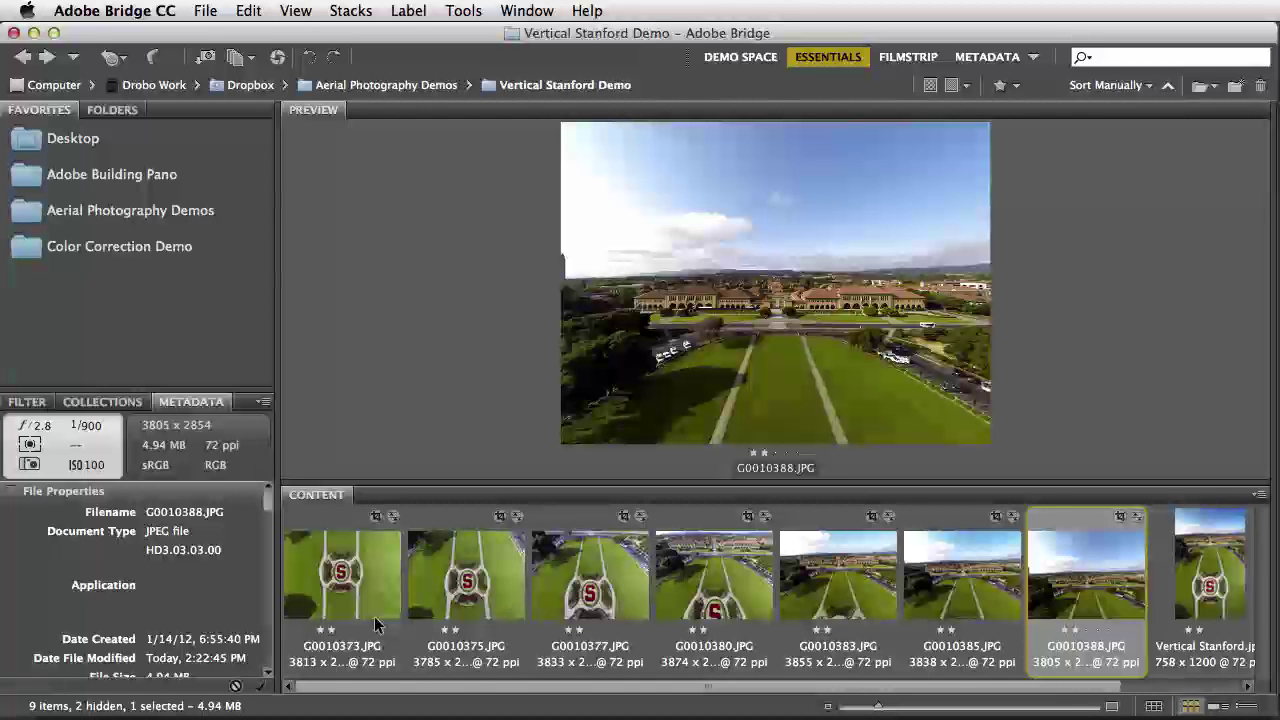
# - Step back through G0010377 and G0010375 to the first photo, G0010373
pyautogui.press('Left')
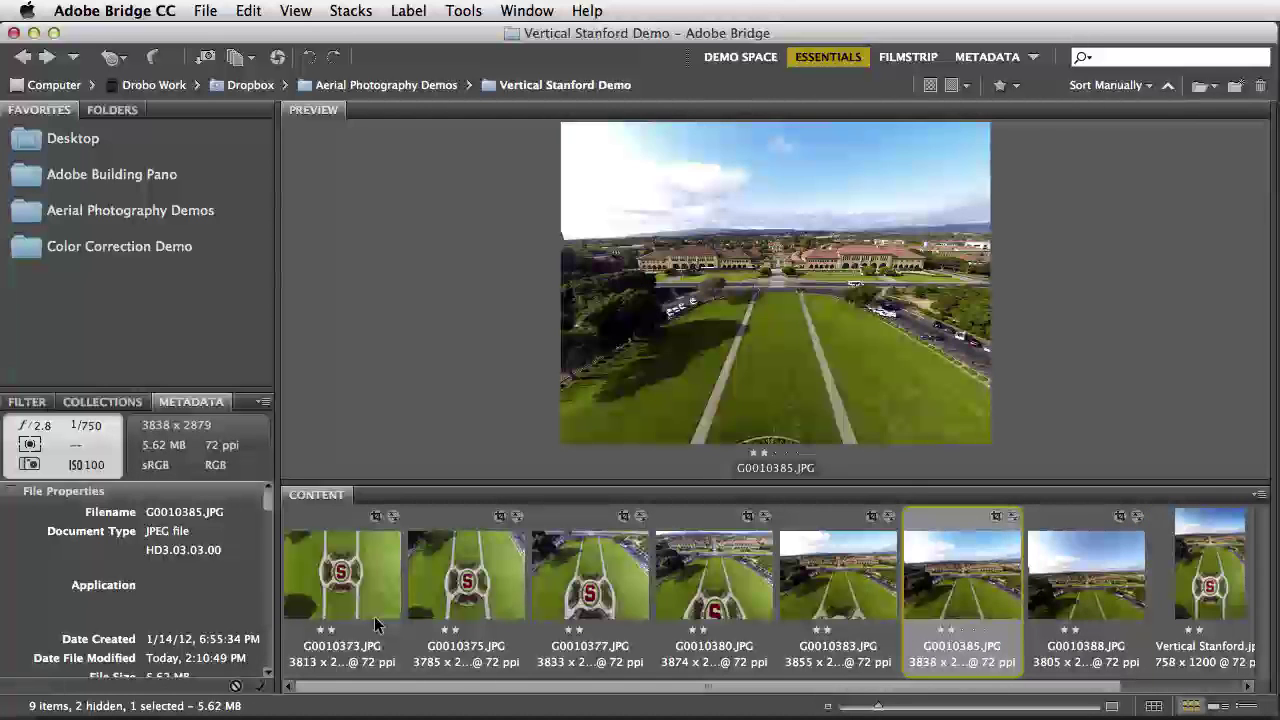
pyautogui.press('Left')
pyautogui.press('Left')
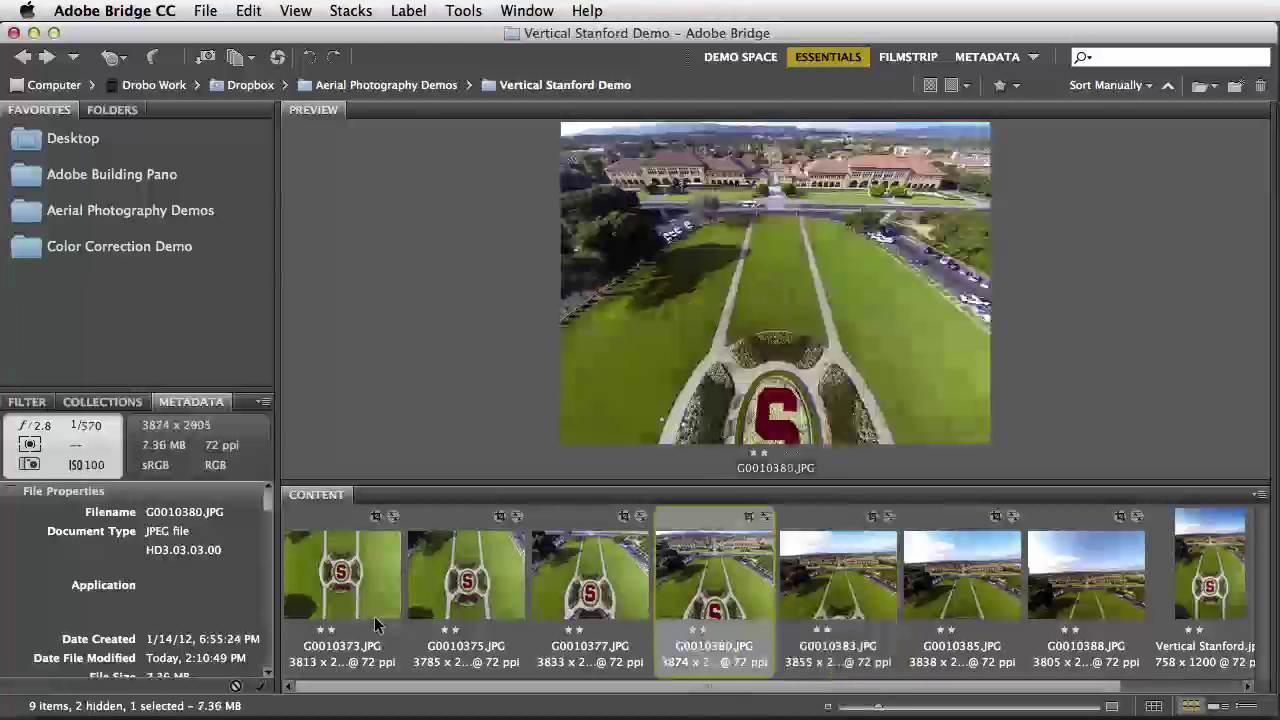
pyautogui.press('Left')
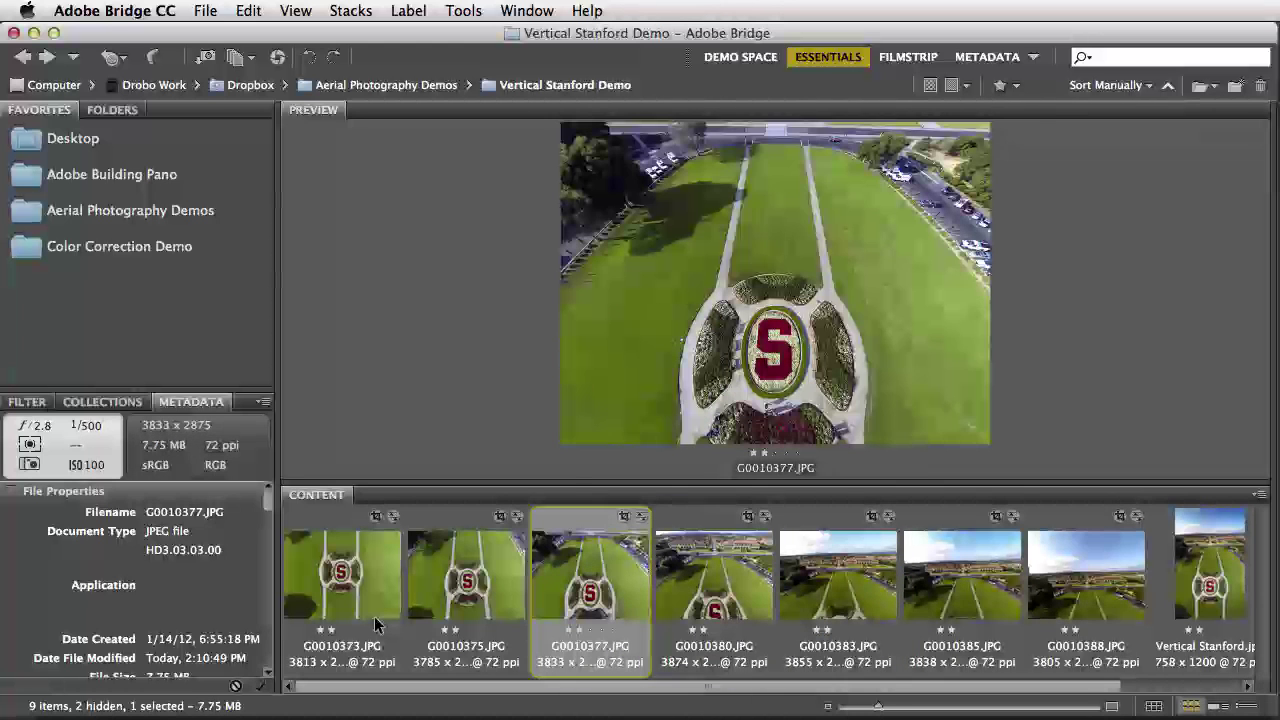
pyautogui.press('Left')
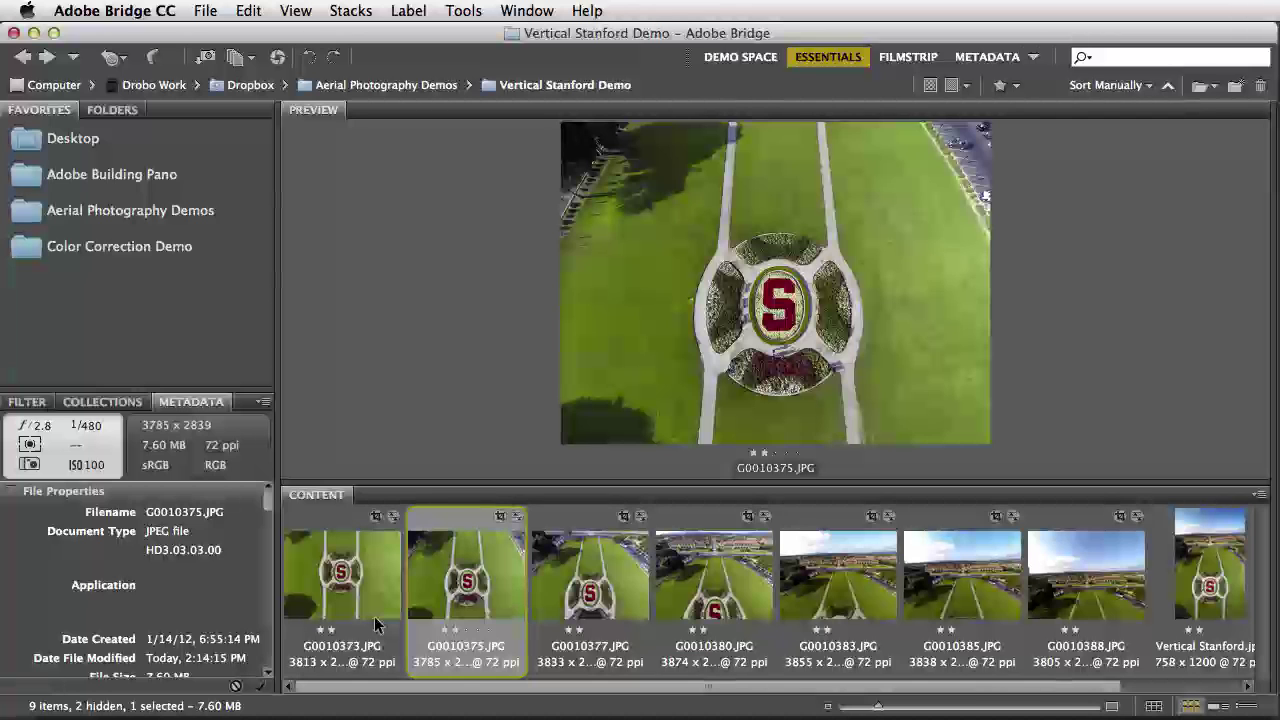
pyautogui.press('Left')
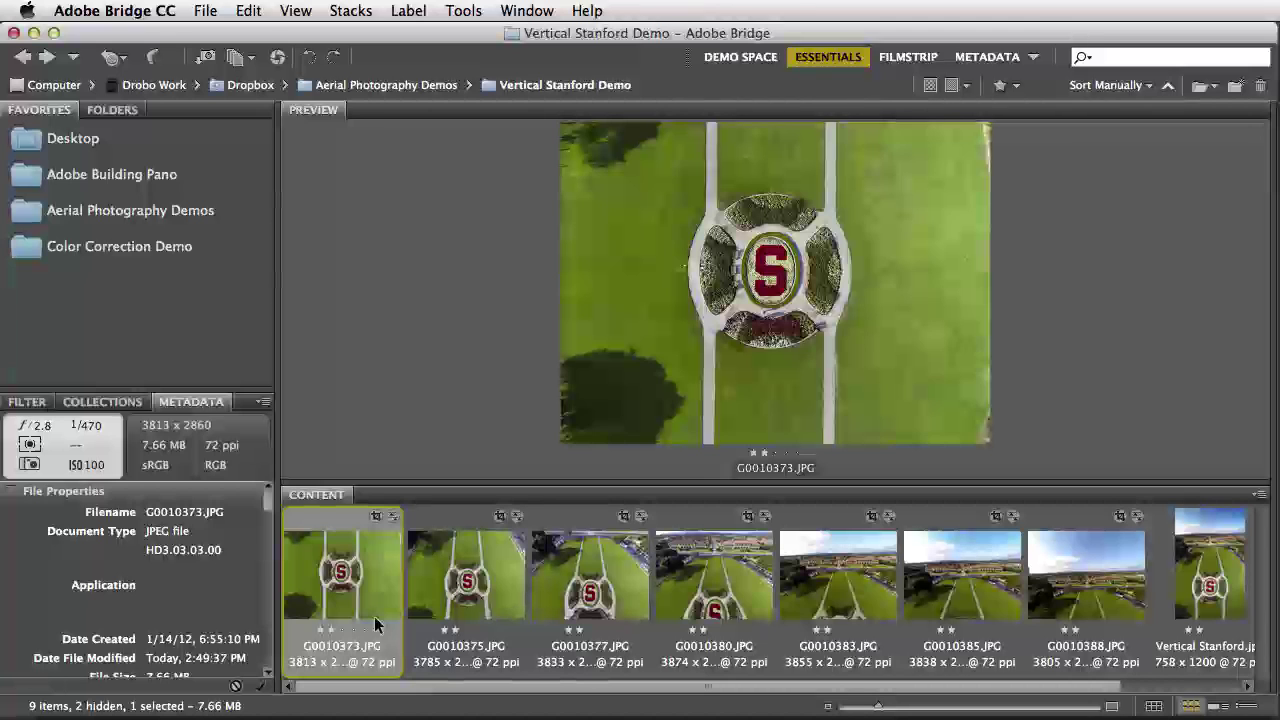
# - Advance again through G0010375, G0010377 and G0010383 to the last photo, G0010388
pyautogui.press('Right')
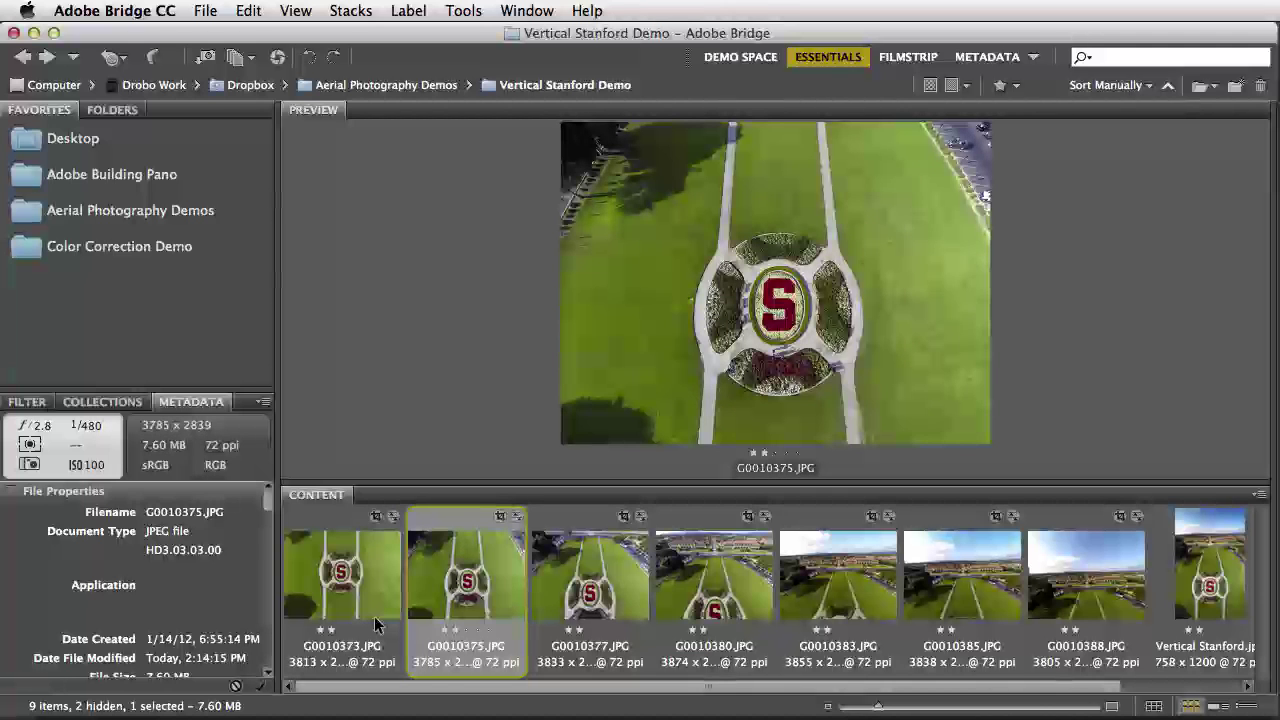
pyautogui.press('Right')
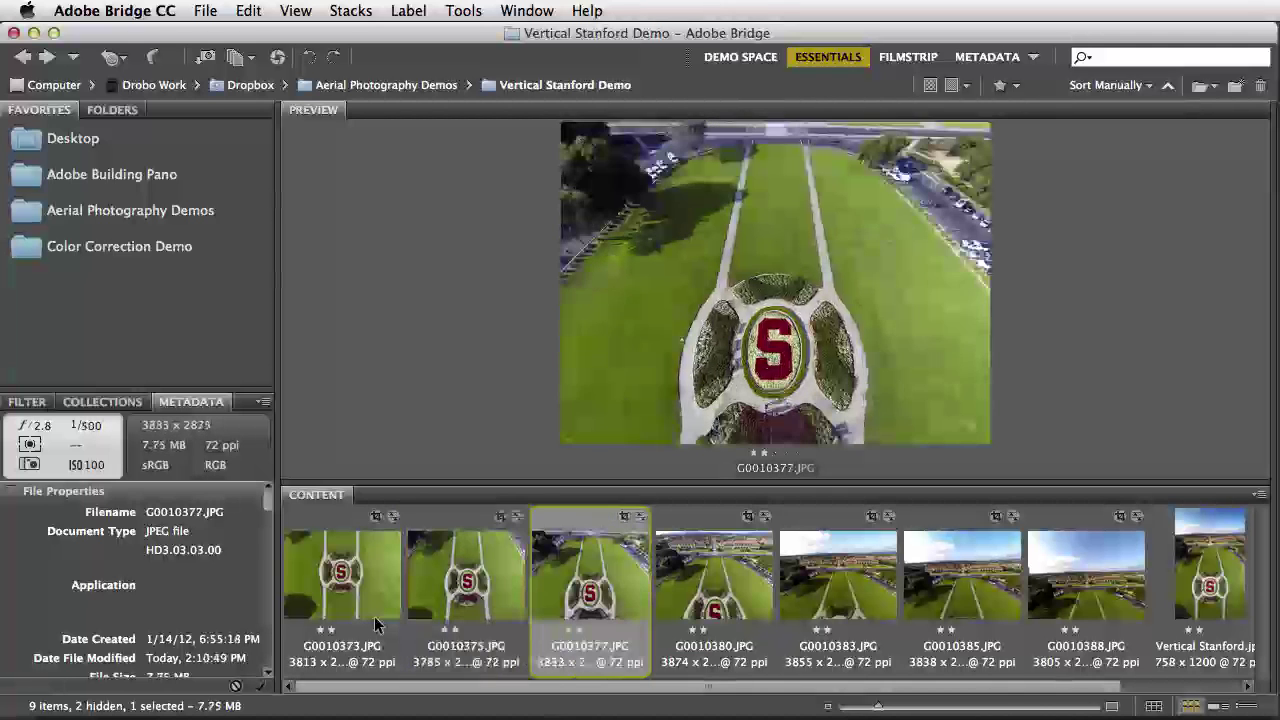
pyautogui.press('Right')
pyautogui.press('Right')
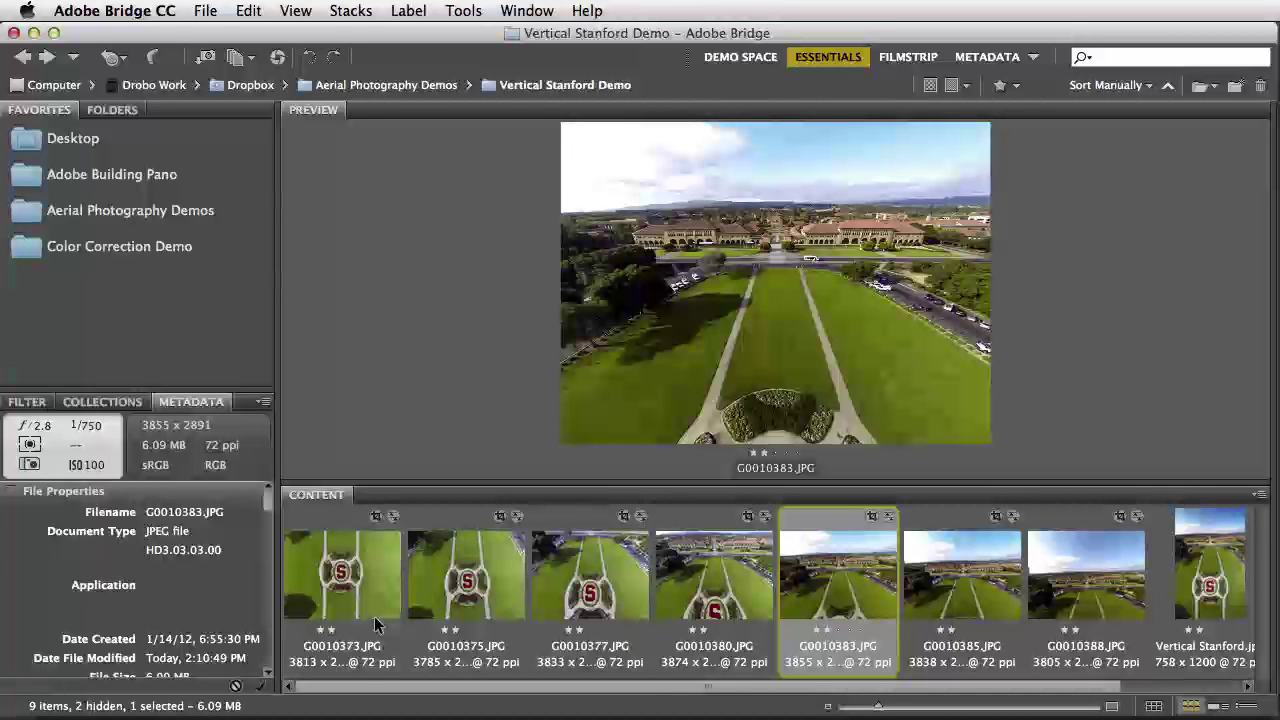
pyautogui.press('Right')
pyautogui.press('Right')
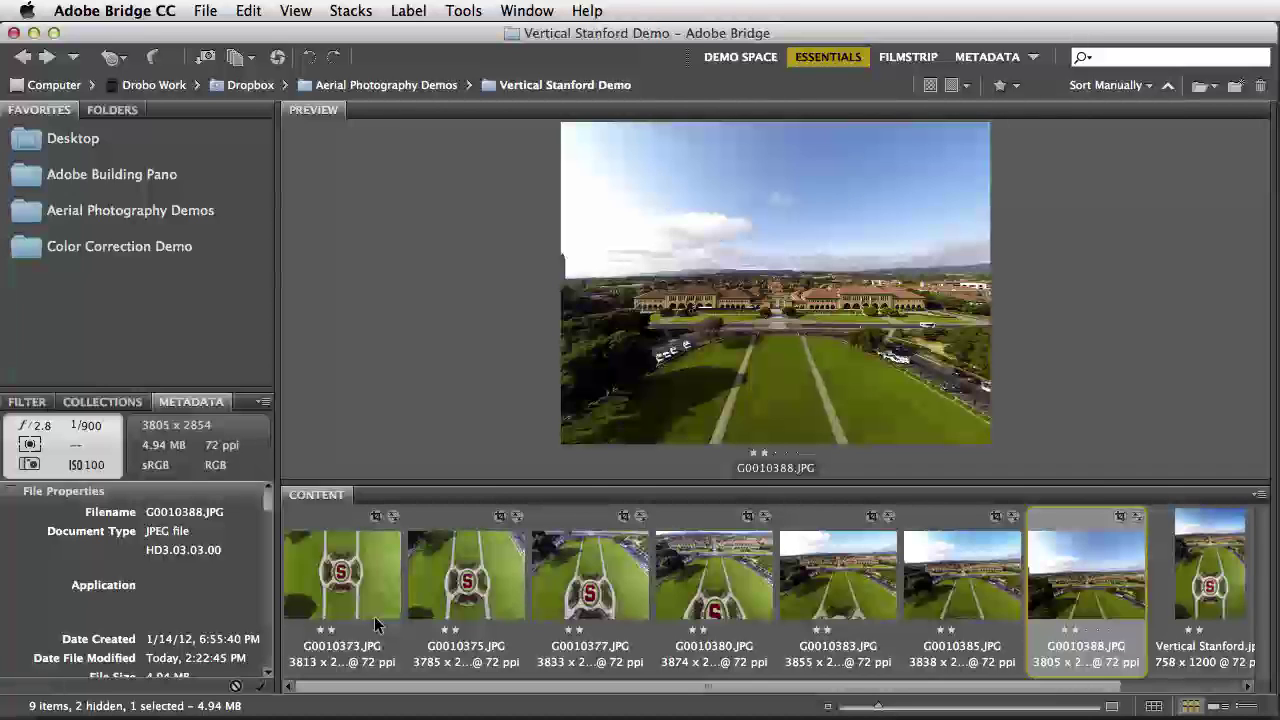
# - Select all seven aerial JPEGs and open them together in Camera Raw
pyautogui.hotkey('shift', 'Left')
pyautogui.hotkey('shift', 'Left')
pyautogui.hotkey('shift', 'Left')
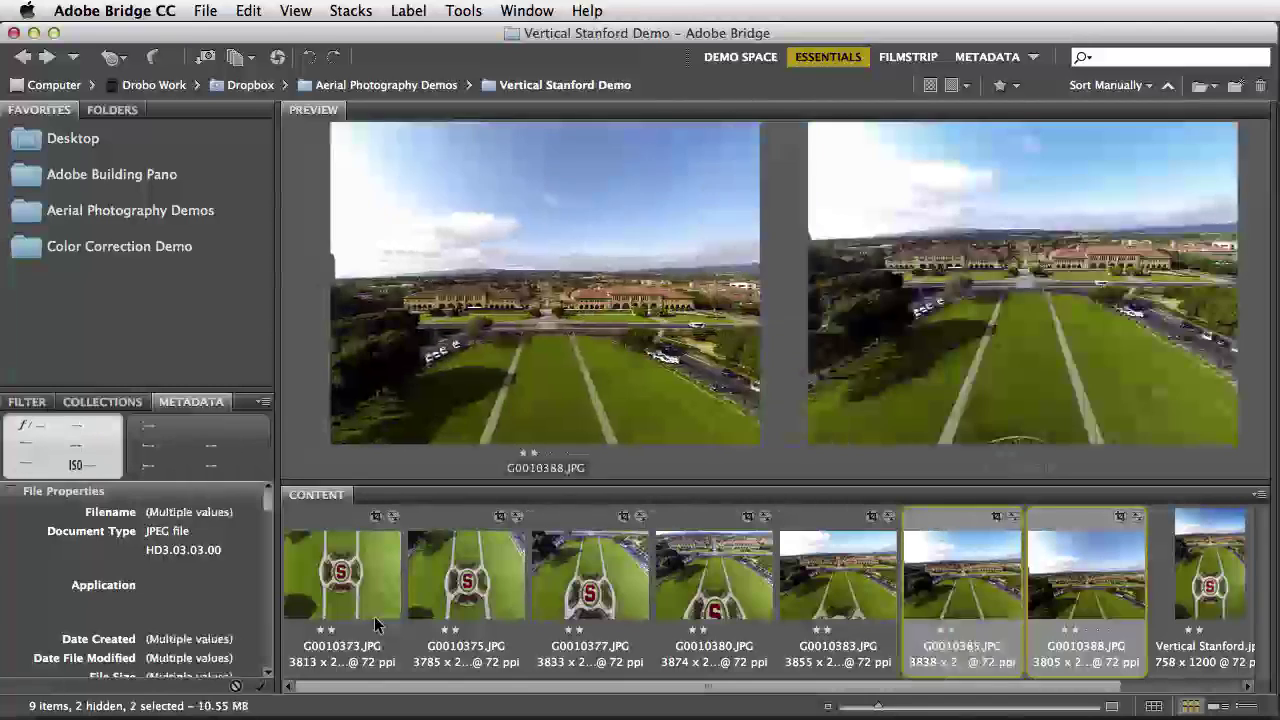
pyautogui.hotkey('shift', 'Left')
pyautogui.hotkey('shift', 'Left')
pyautogui.hotkey('shift', 'Left')
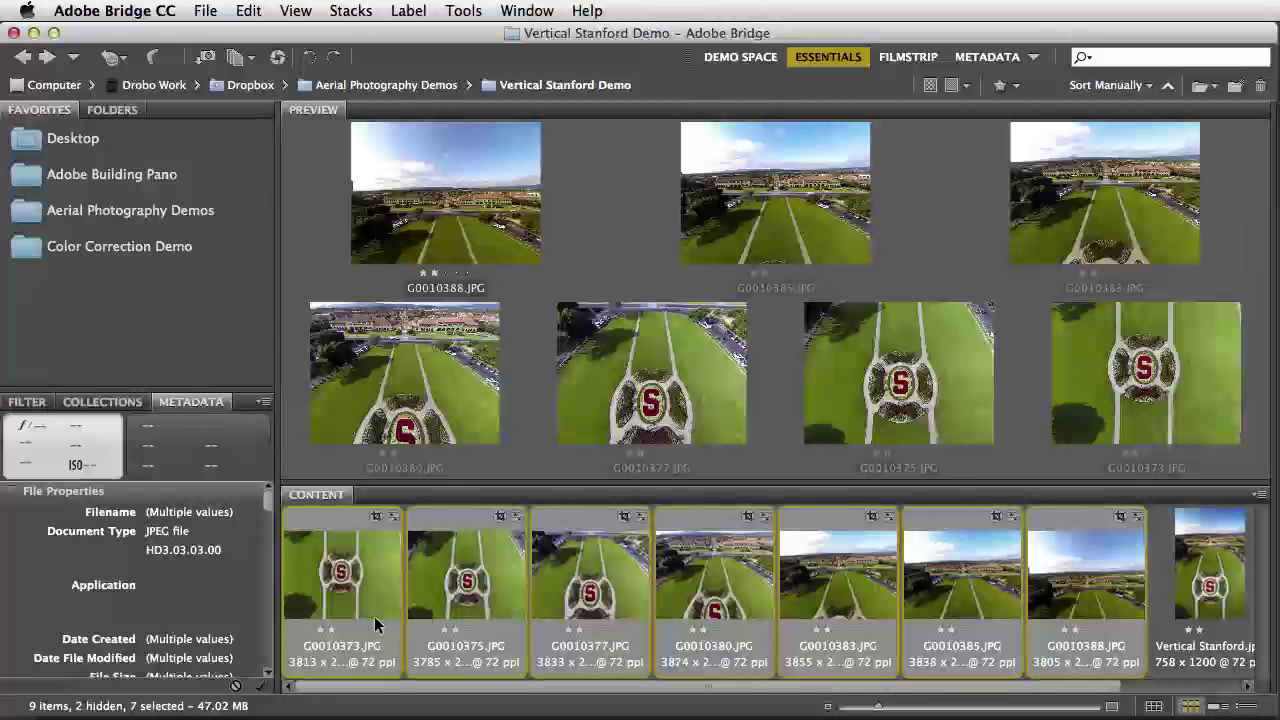
pyautogui.press('super+r')
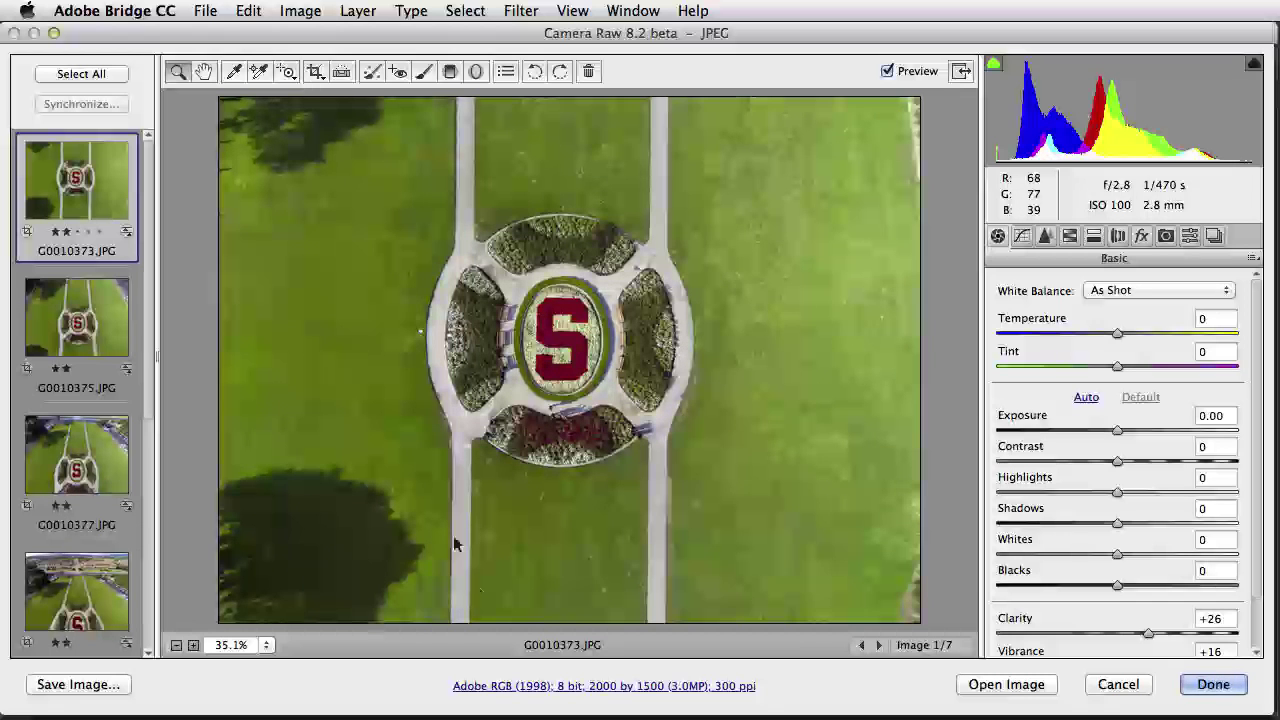
# - Select all seven images in the Camera Raw filmstrip
pyautogui.click(68, 75)
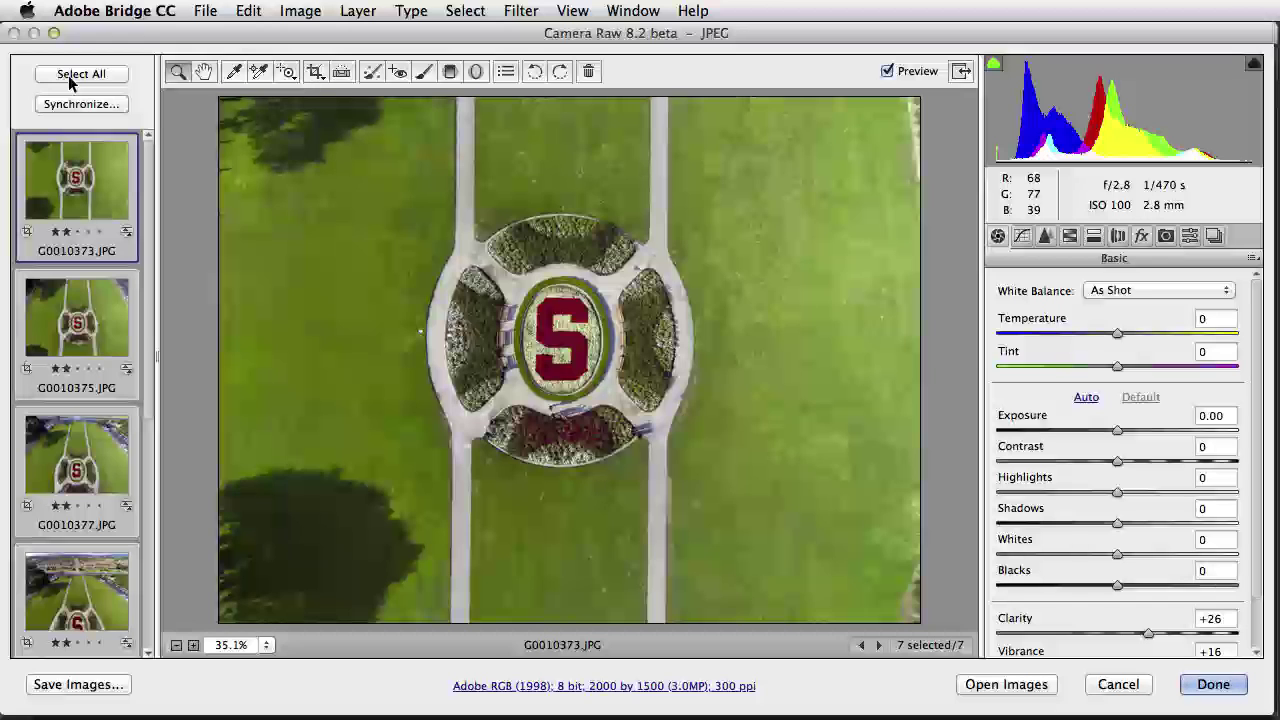
# - Review the GoPro Hero3-Black Edition lens correction profile, then cancel out of Camera Raw
pyautogui.click(1119, 238)
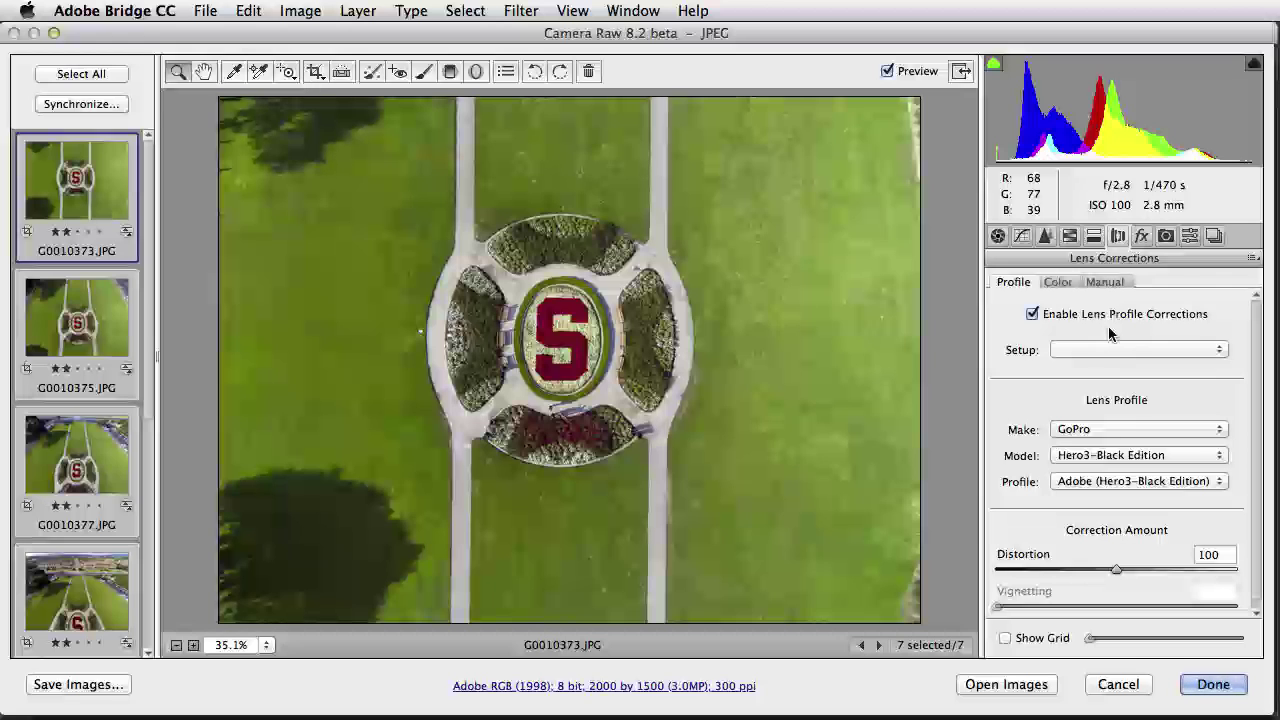
pyautogui.click(1140, 686)
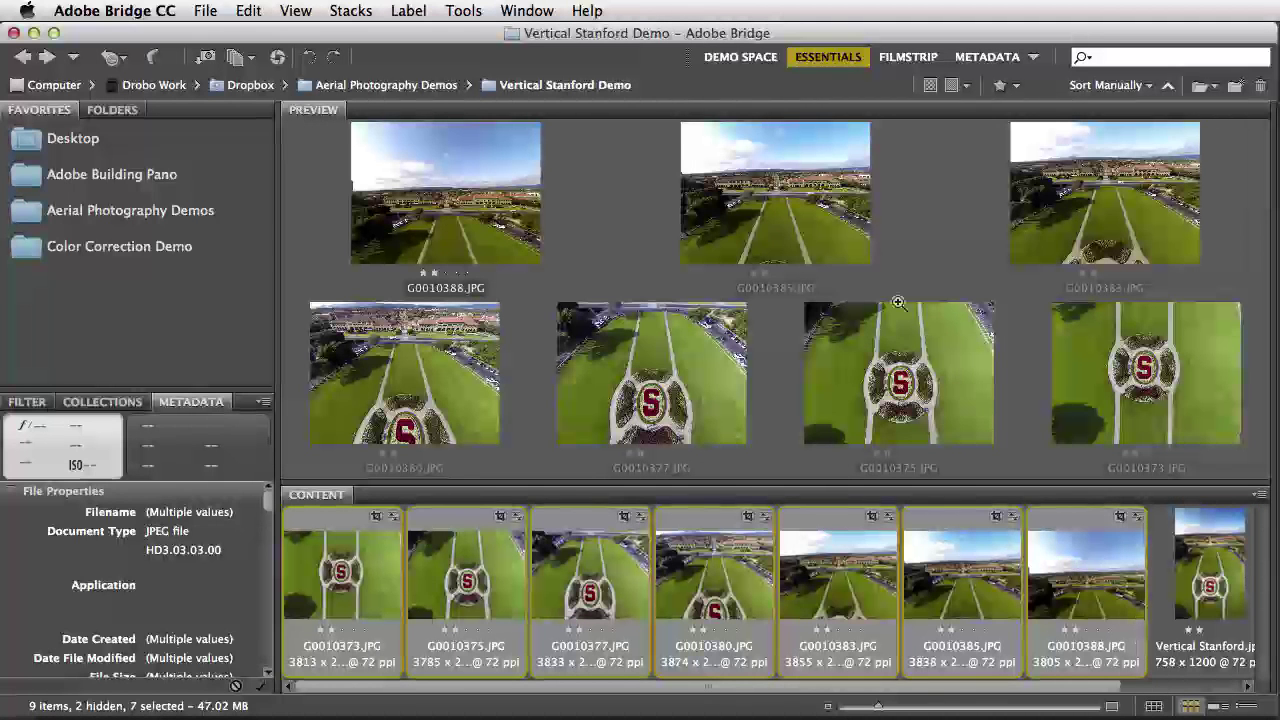
# - Use Tools > Photoshop > Load Files into Photoshop Layers for the seven selected photos
pyautogui.click(470, 10)
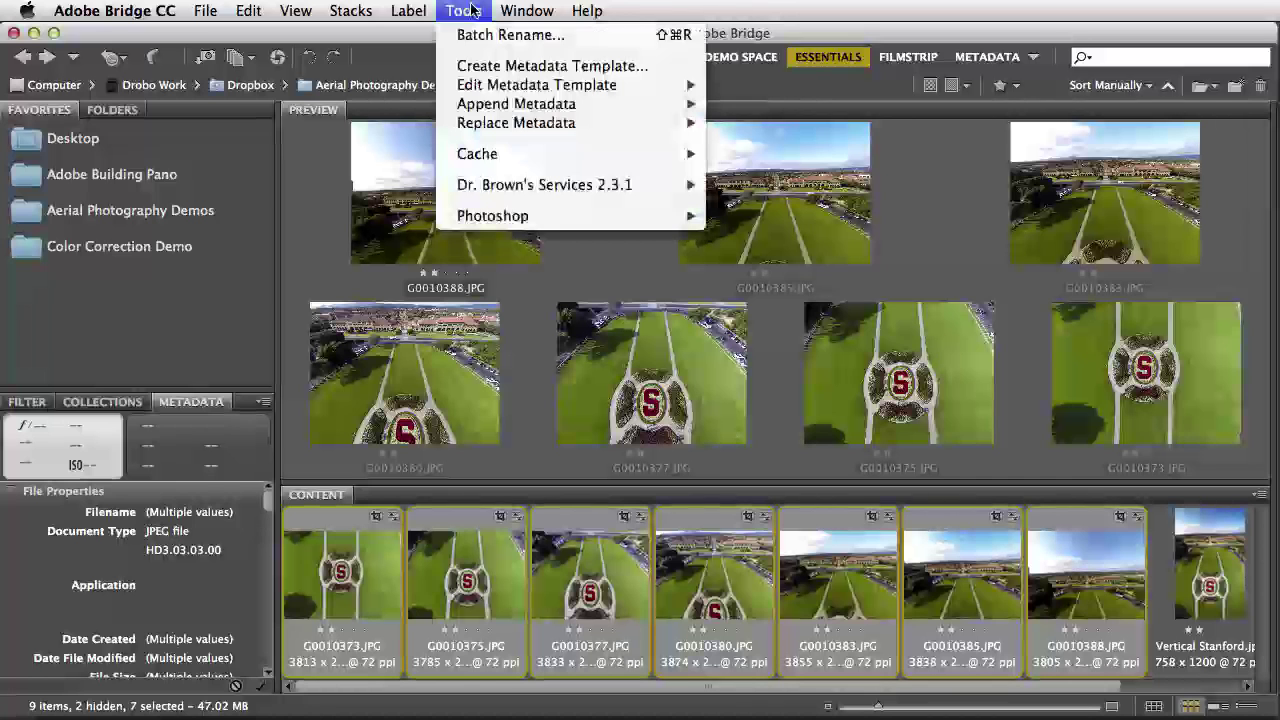
pyautogui.moveTo(505, 217)
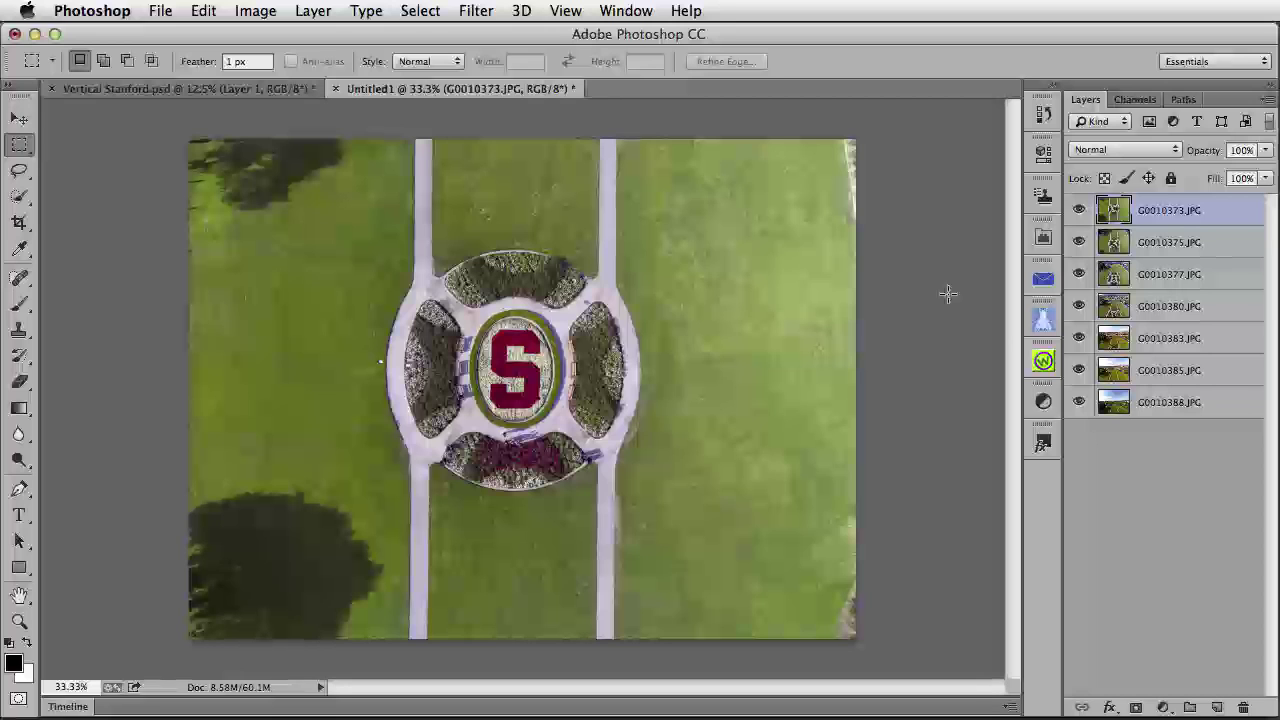
# - Toggle the top three photo layers' visibility to compare them, then select all seven layers
pyautogui.click(1078, 212)
pyautogui.click(1078, 242)
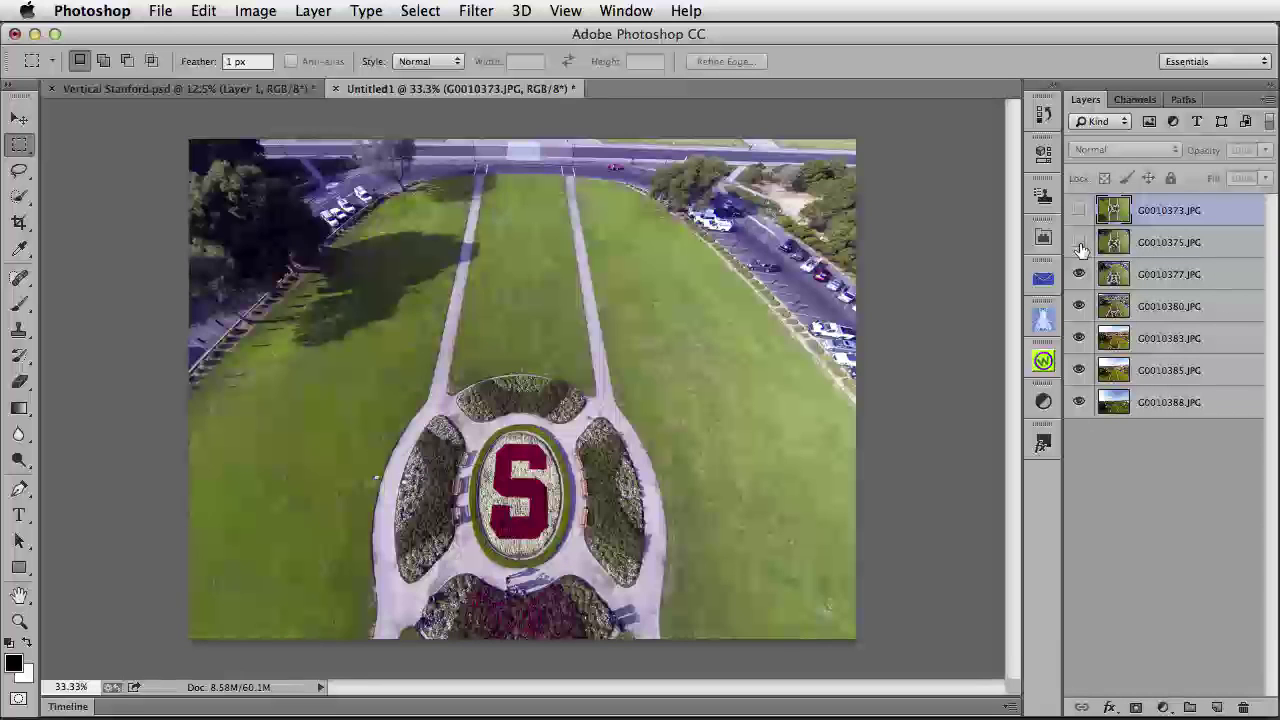
pyautogui.click(1078, 274)
pyautogui.click(1078, 274)
pyautogui.click(1078, 242)
pyautogui.click(1079, 212)
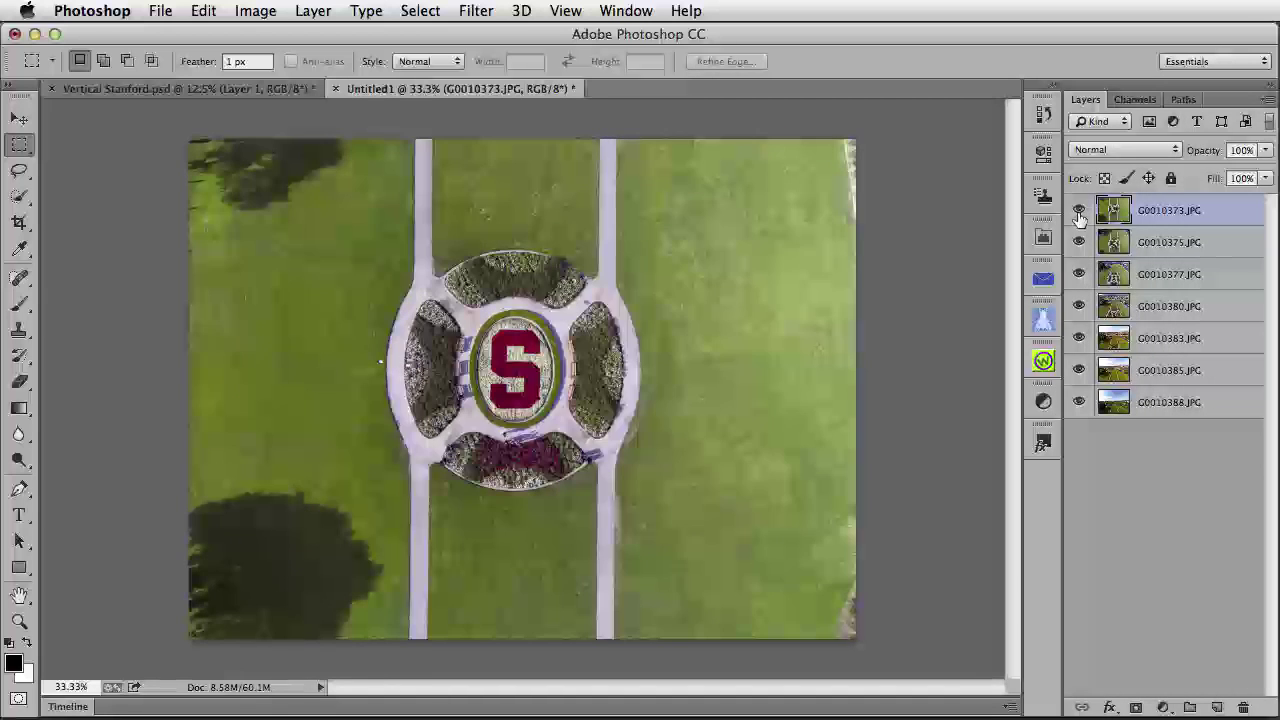
pyautogui.keyDown('shift'); pyautogui.click(1188, 410); pyautogui.keyUp('shift')
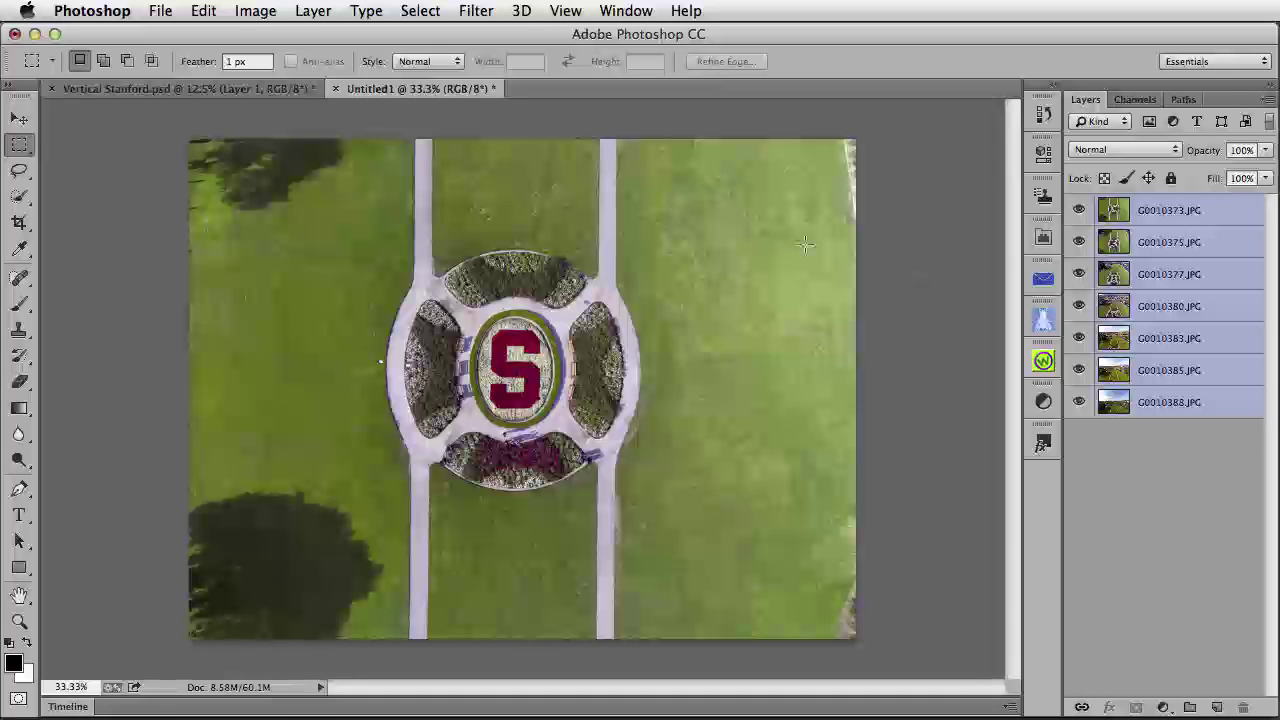
# - Rotate the layered image 90° CW into a portrait canvas
pyautogui.click(268, 8)
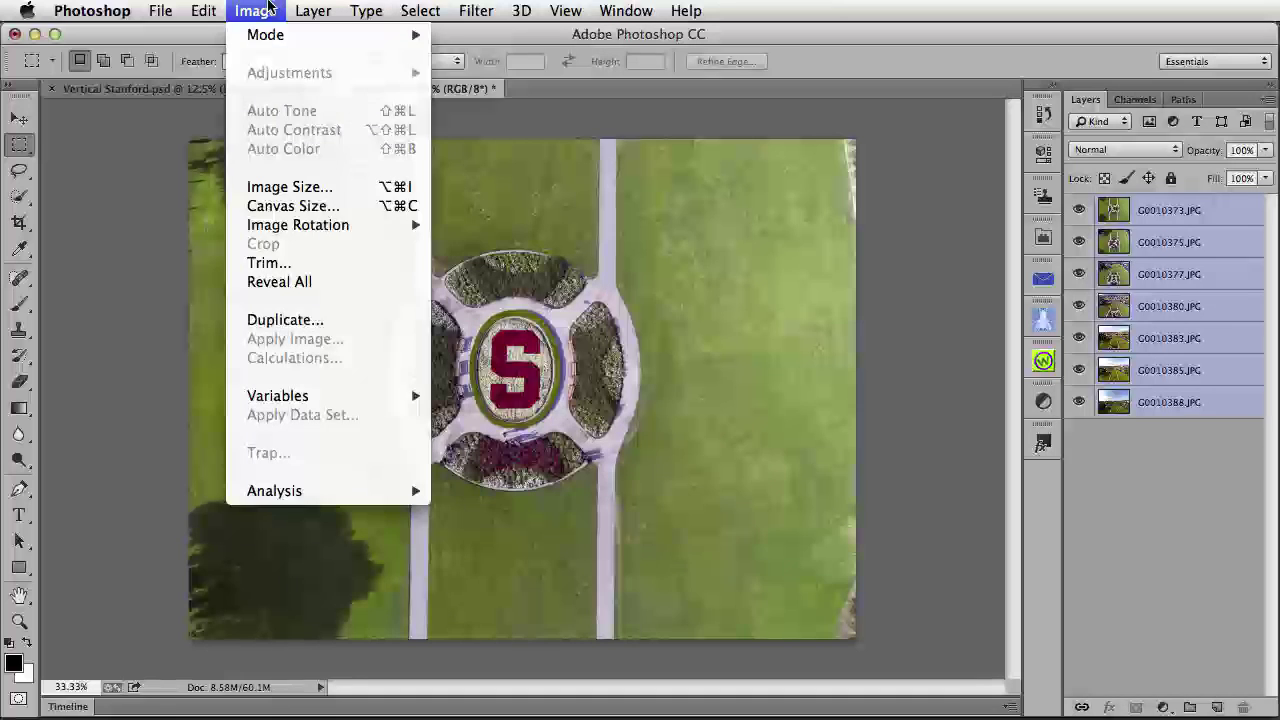
pyautogui.moveTo(327, 232)
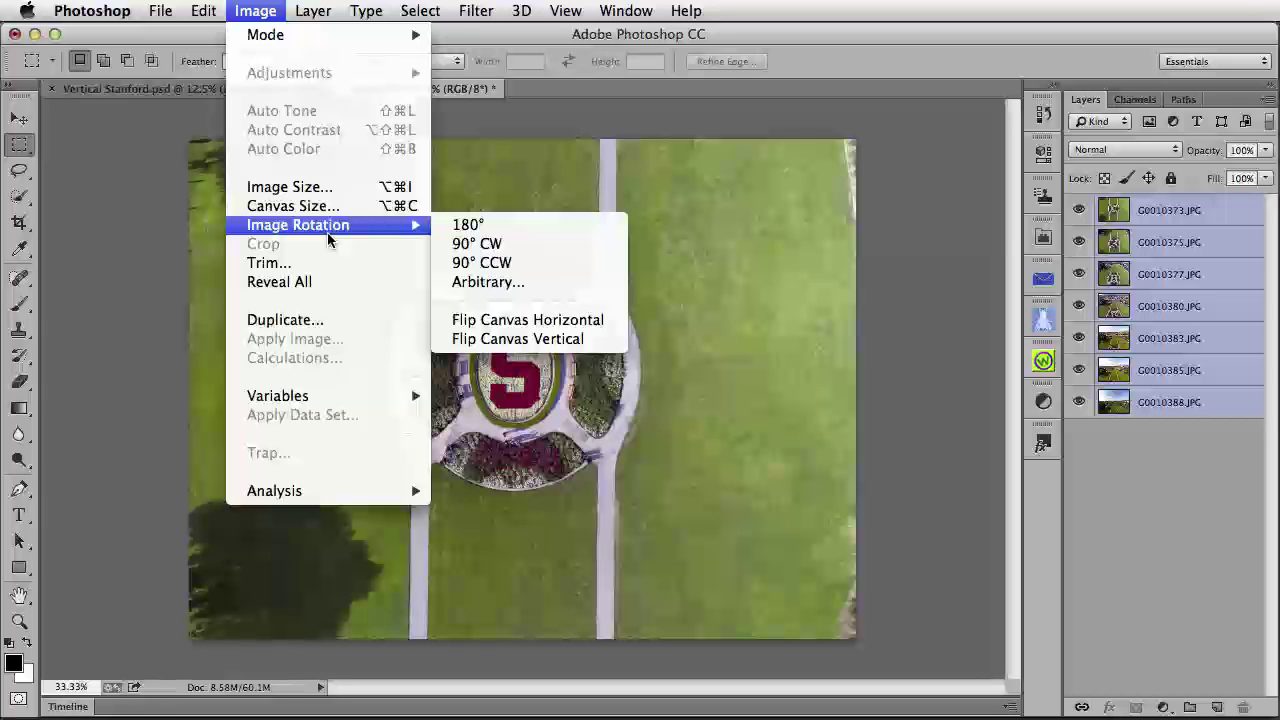
pyautogui.click(543, 247)
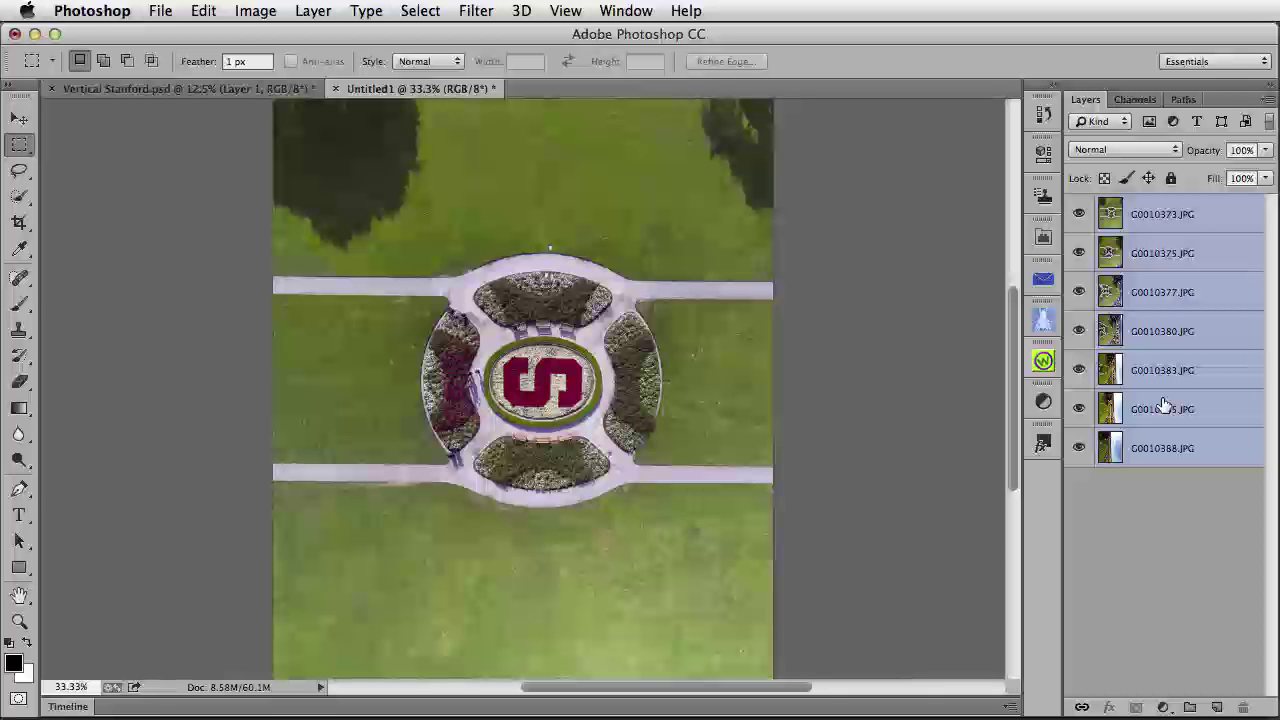
# - Auto-align the seven photo layers using the Spherical projection
pyautogui.click(205, 10)
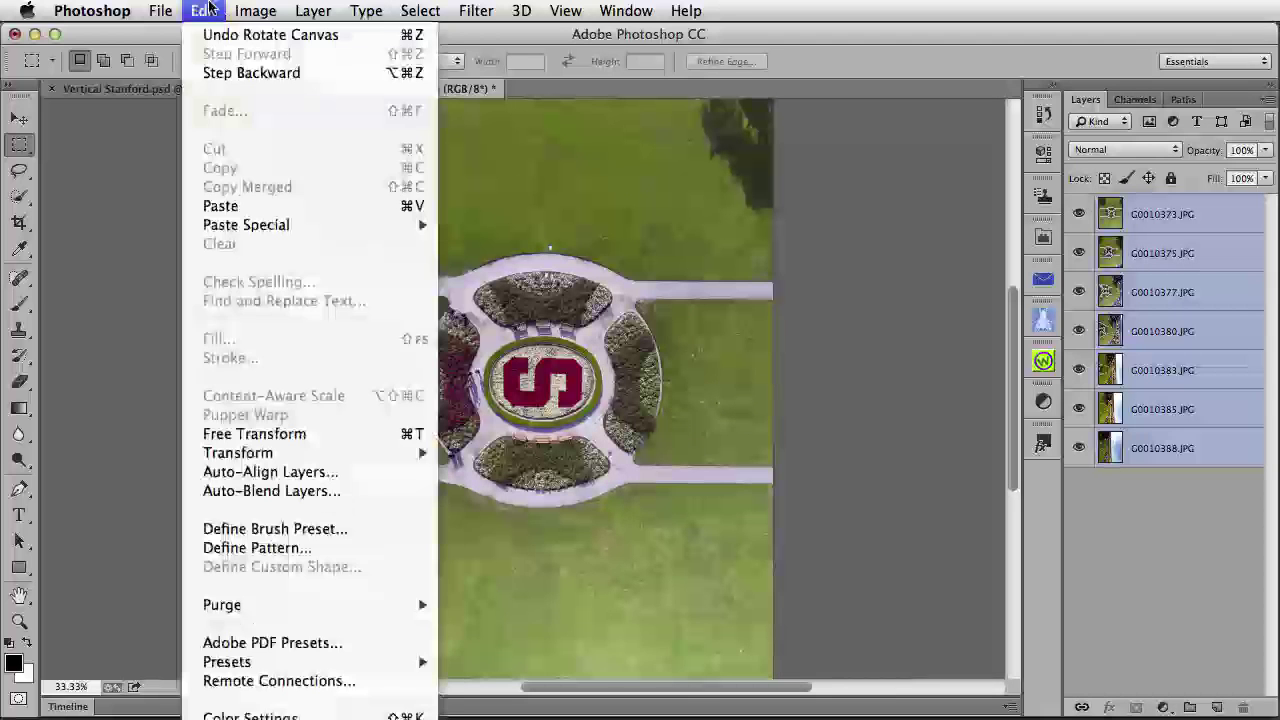
pyautogui.click(347, 478)
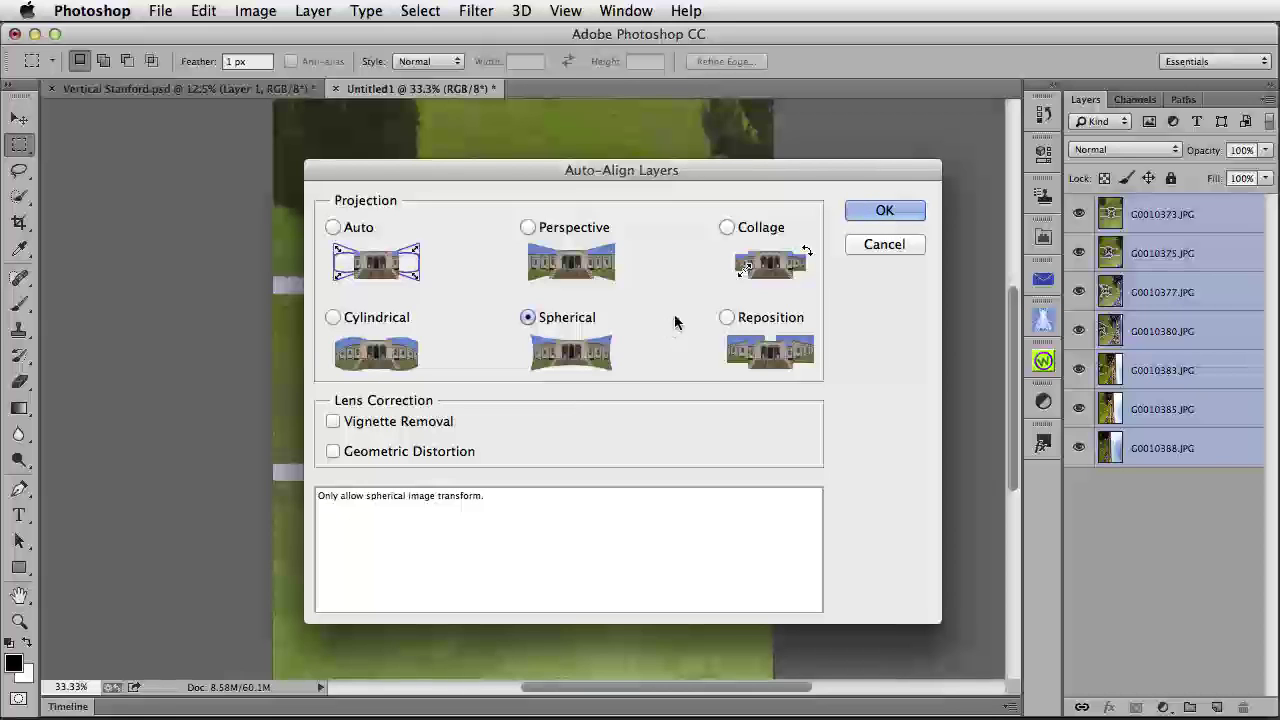
pyautogui.click(882, 212)
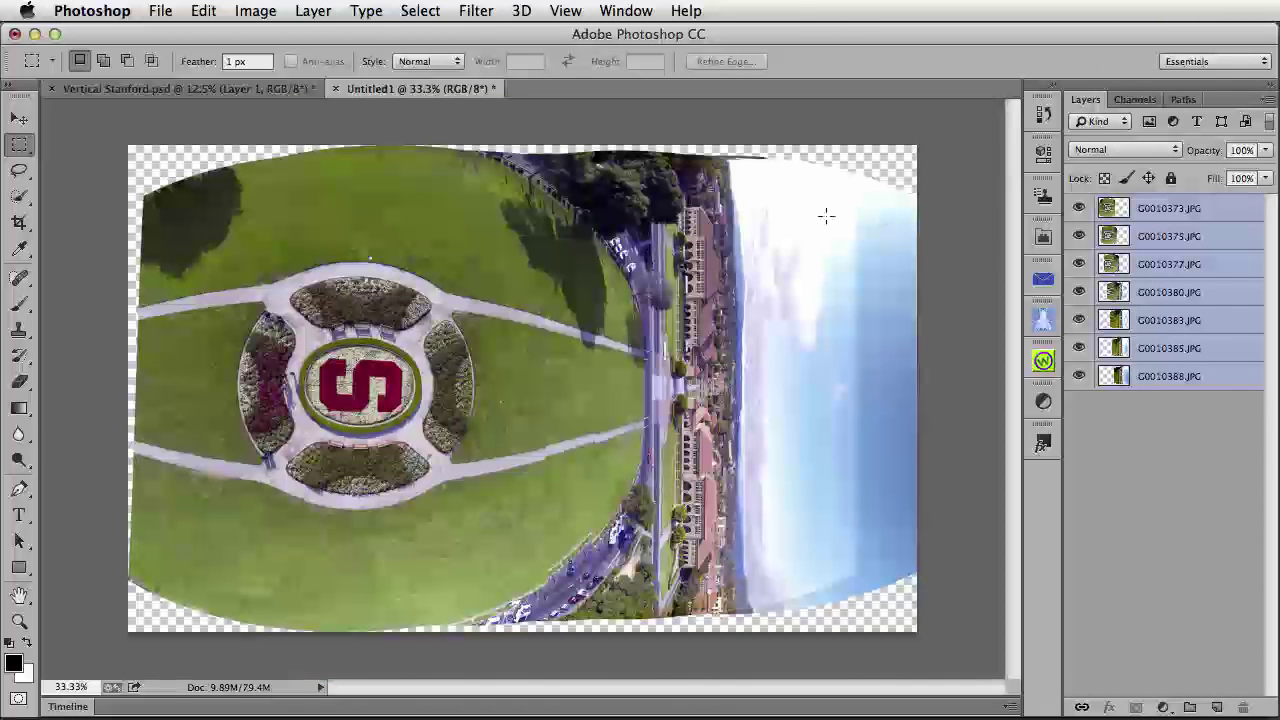
# - Rotate the aligned panorama 90° CCW so the buildings sit above the S planter
pyautogui.click(256, 11)
pyautogui.moveTo(309, 229)
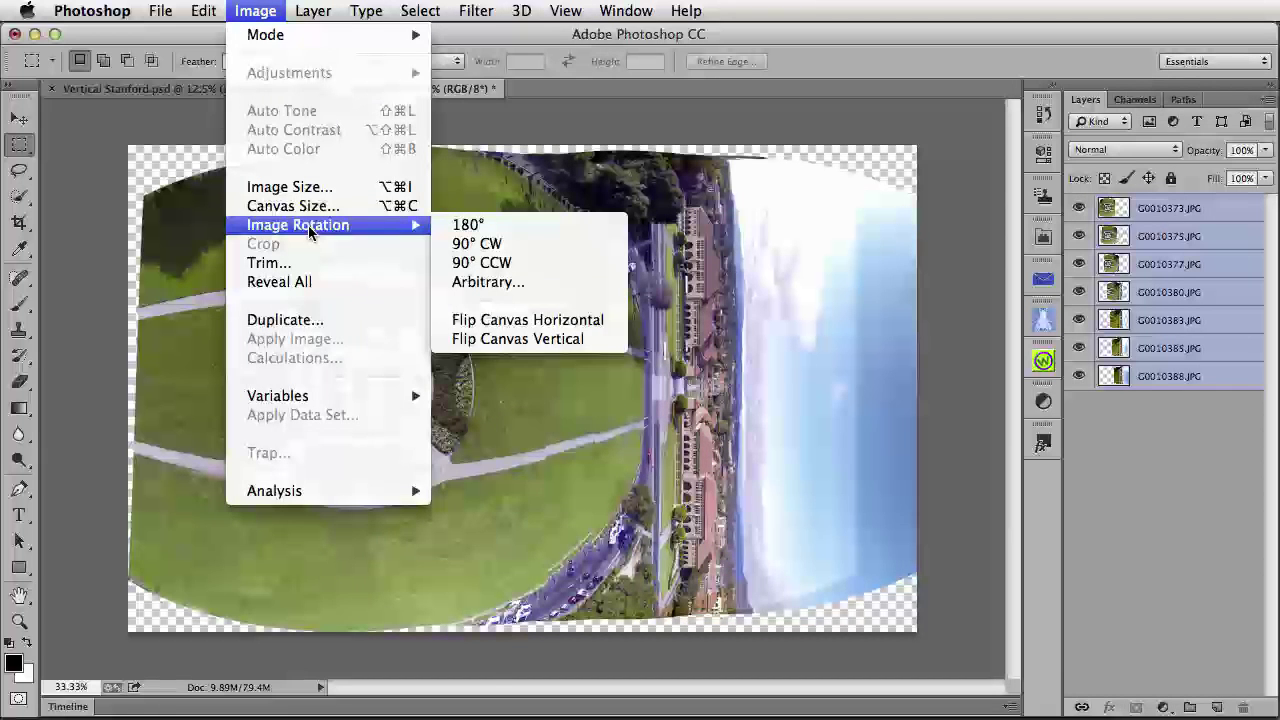
pyautogui.click(517, 272)
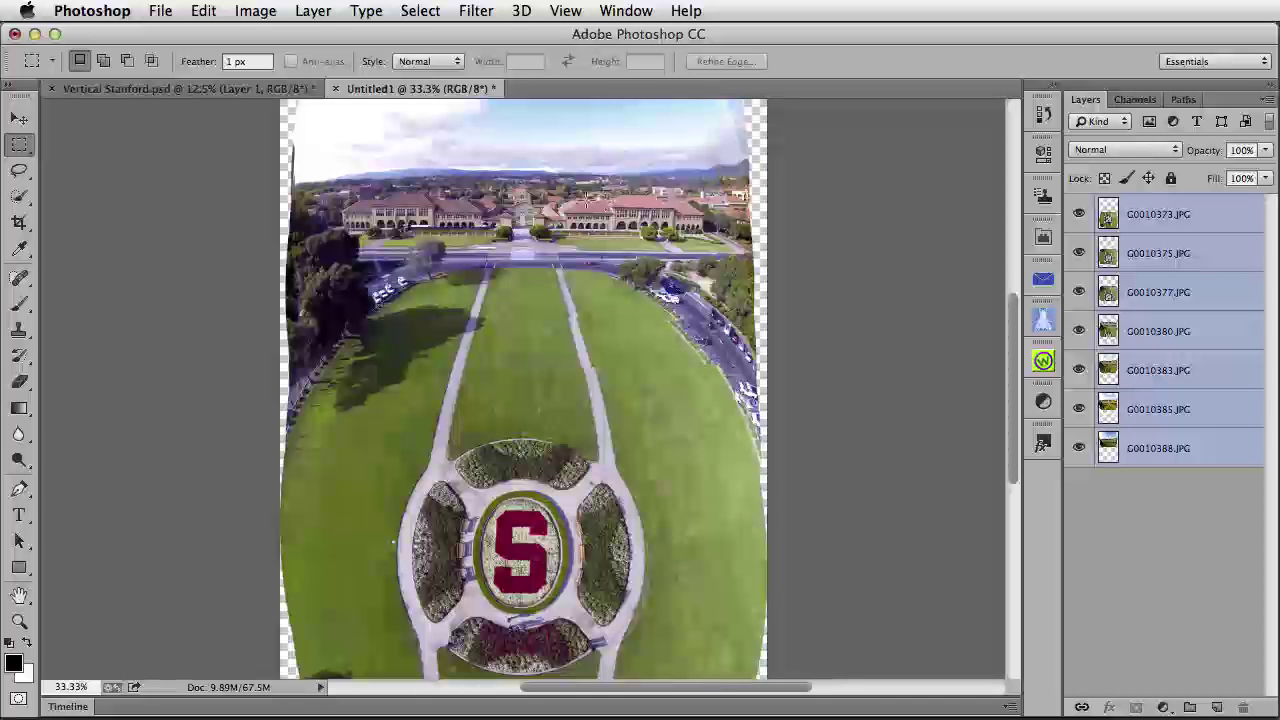
# - Auto-blend the seven layers as a Panorama, giving each layer its own mask
pyautogui.click(202, 10)
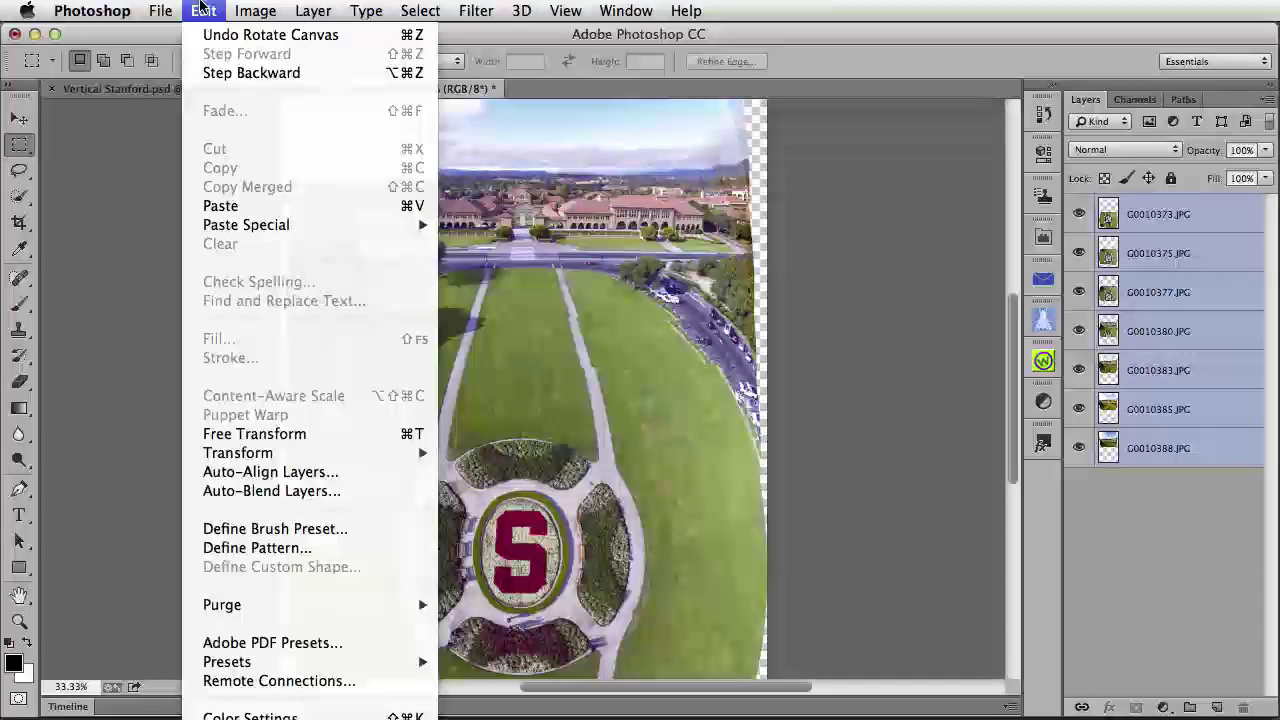
pyautogui.click(293, 491)
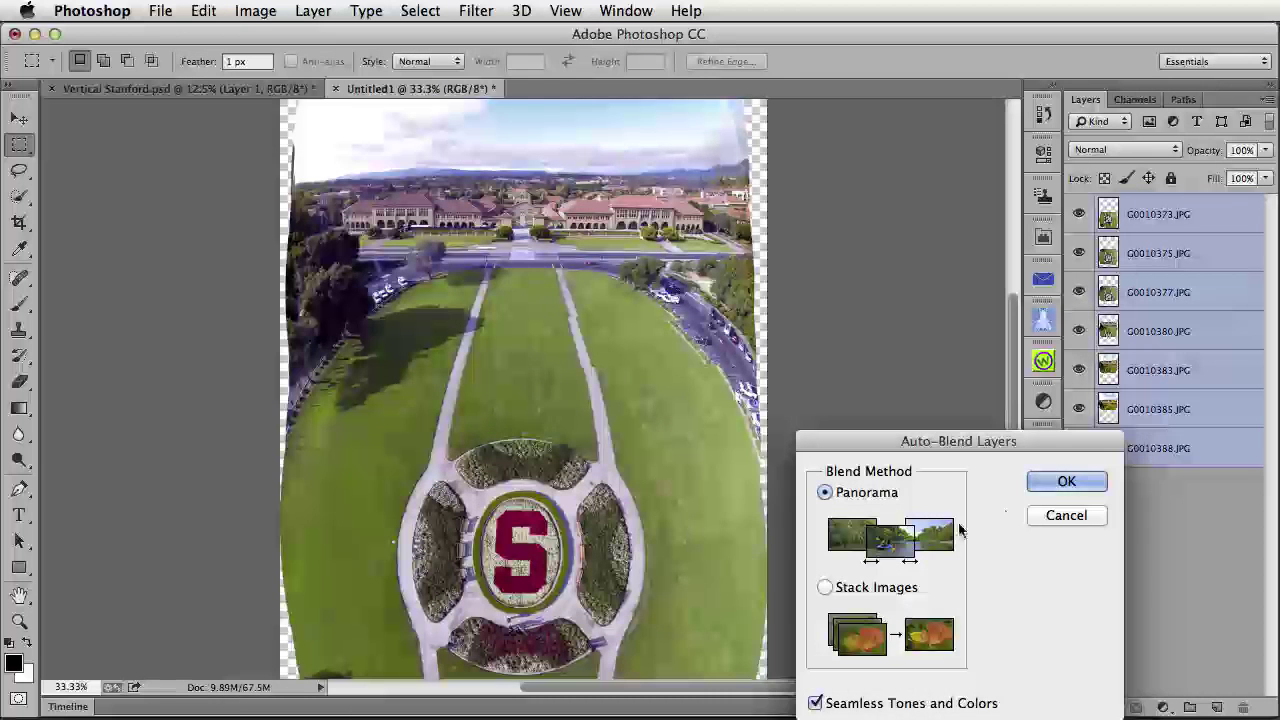
pyautogui.click(1062, 482)
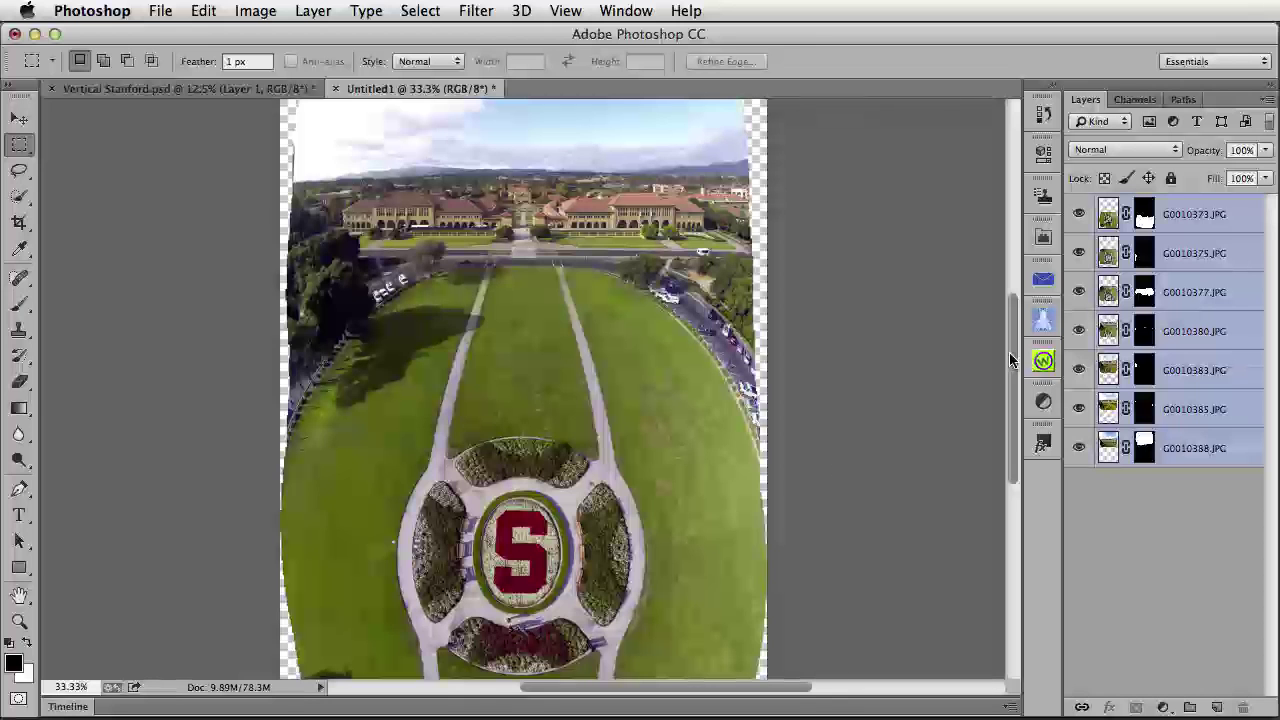
pyautogui.moveTo(1009, 353); pyautogui.dragTo(1007, 423)
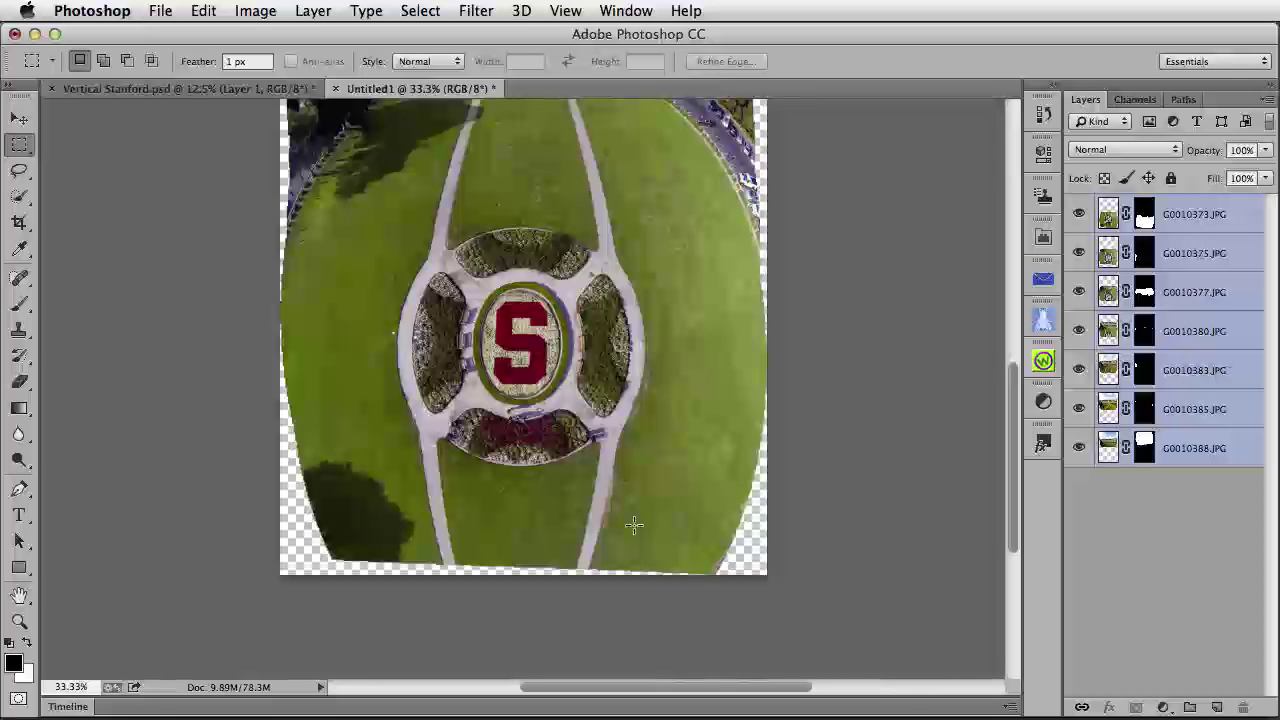
# - After checking the finished reference panorama, merge Untitled1's seven blended layers into one G0010373.JPG layer
pyautogui.click(257, 90)
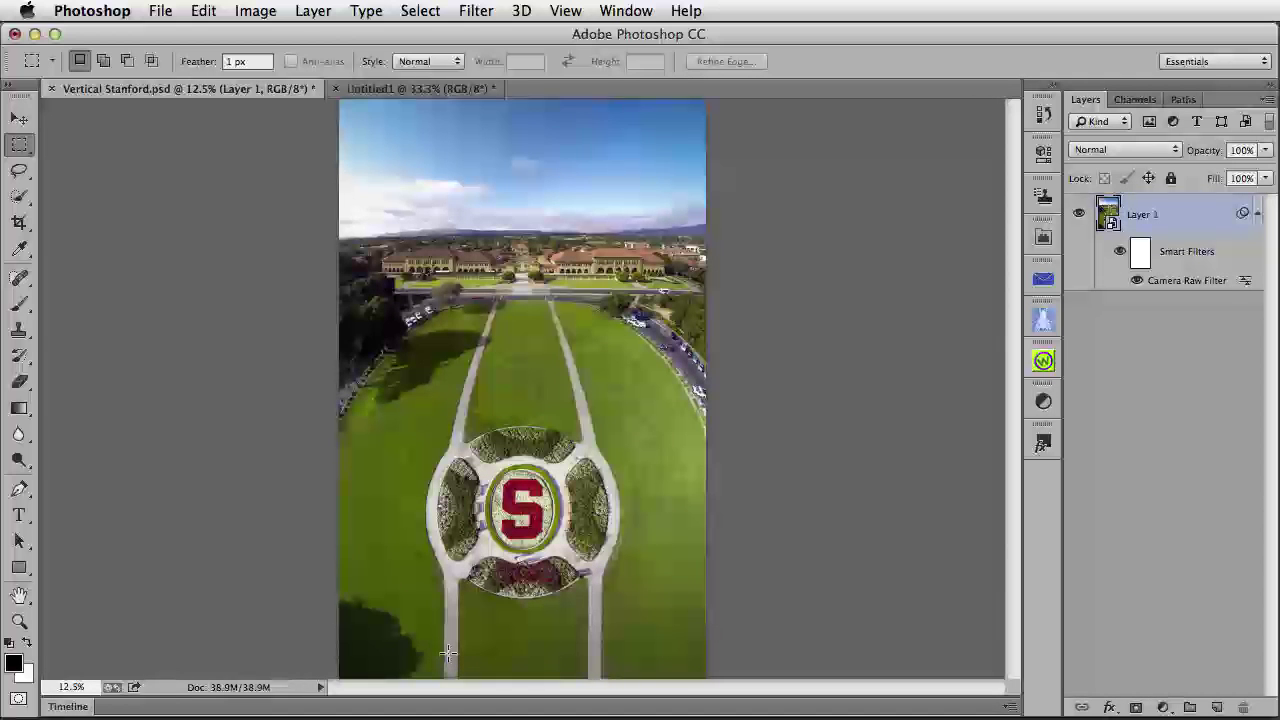
pyautogui.click(418, 89)
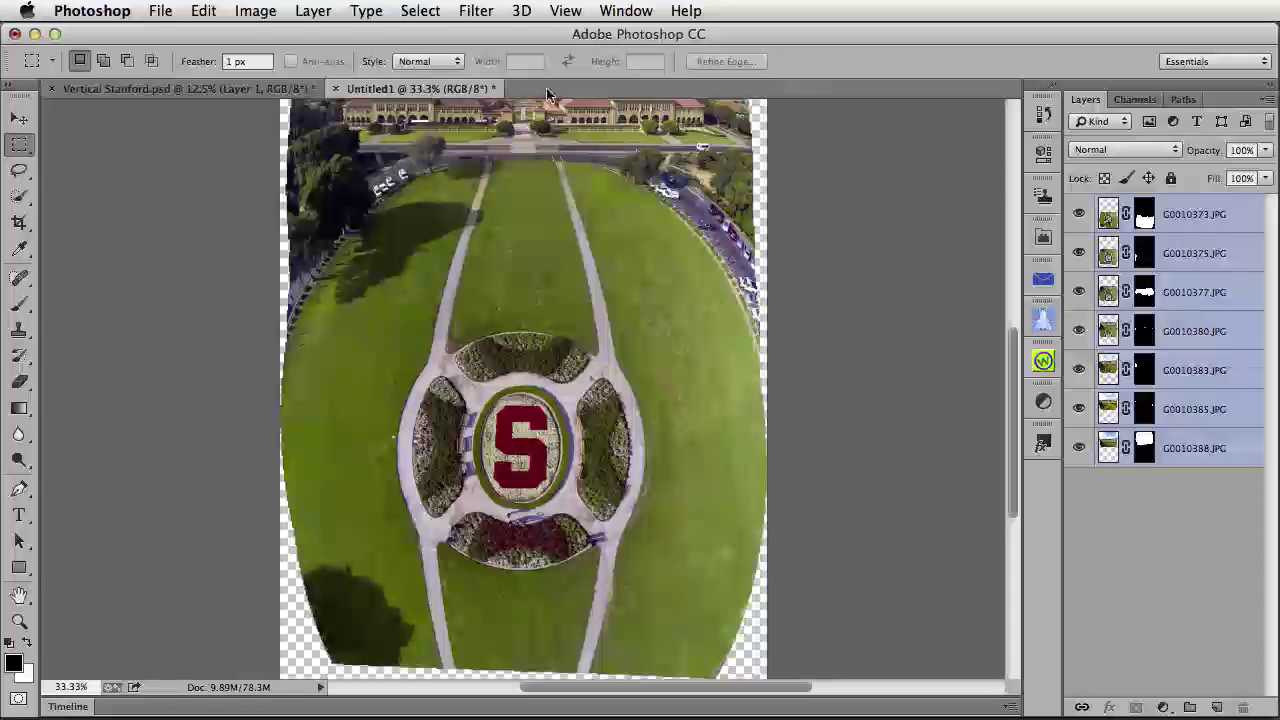
pyautogui.click(1267, 100)
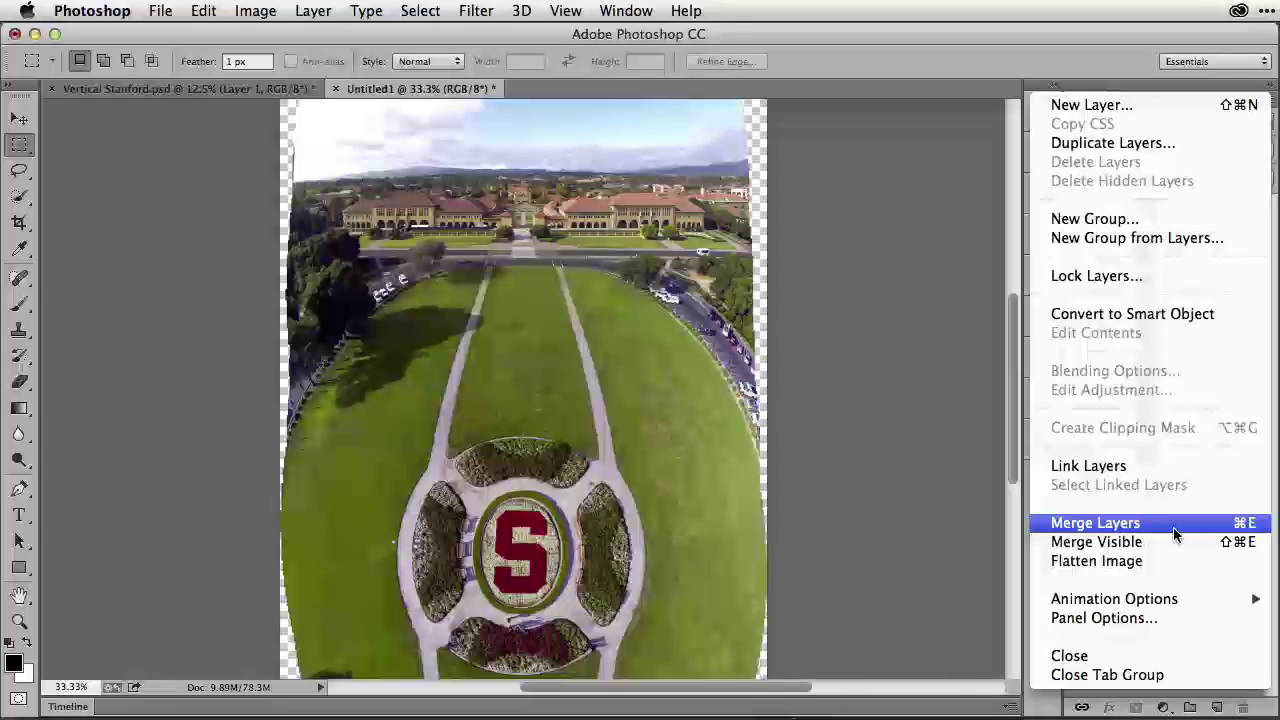
pyautogui.click(1173, 527)
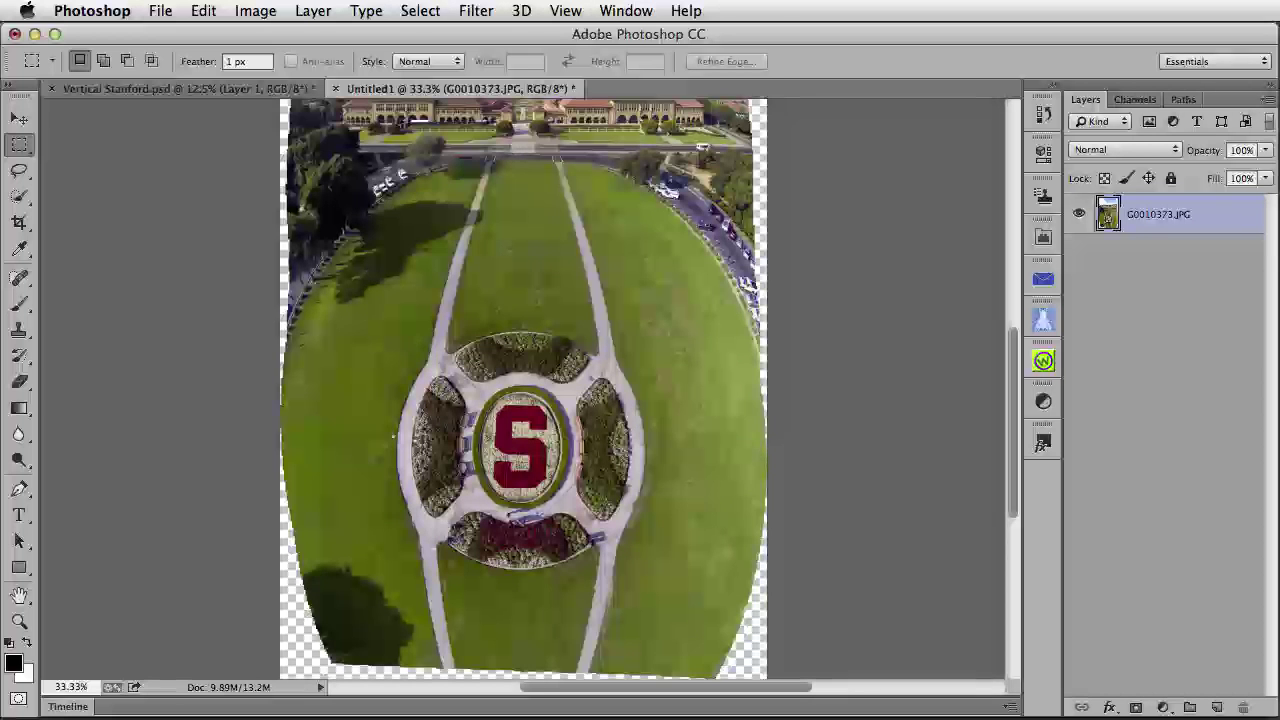
# - Open G0010373.JPG from Bridge through Camera Raw as a separate Photoshop document
pyautogui.press('super+alt+o')
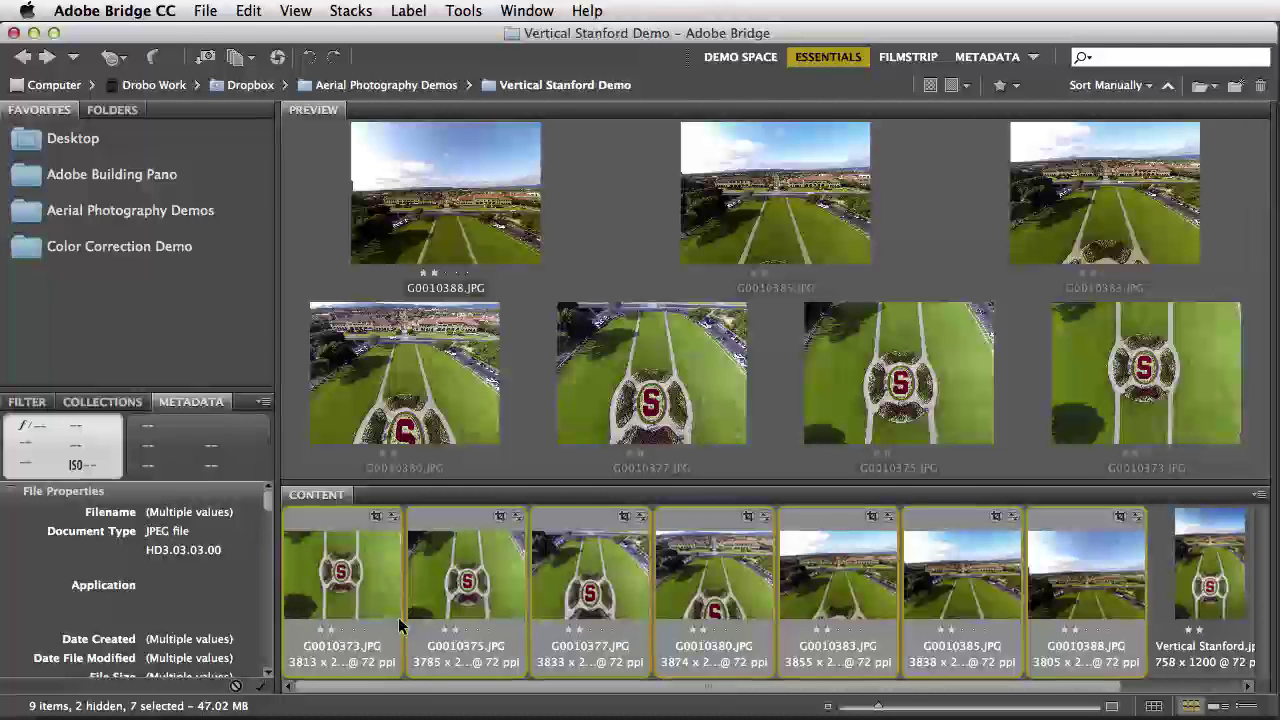
pyautogui.click(366, 595)
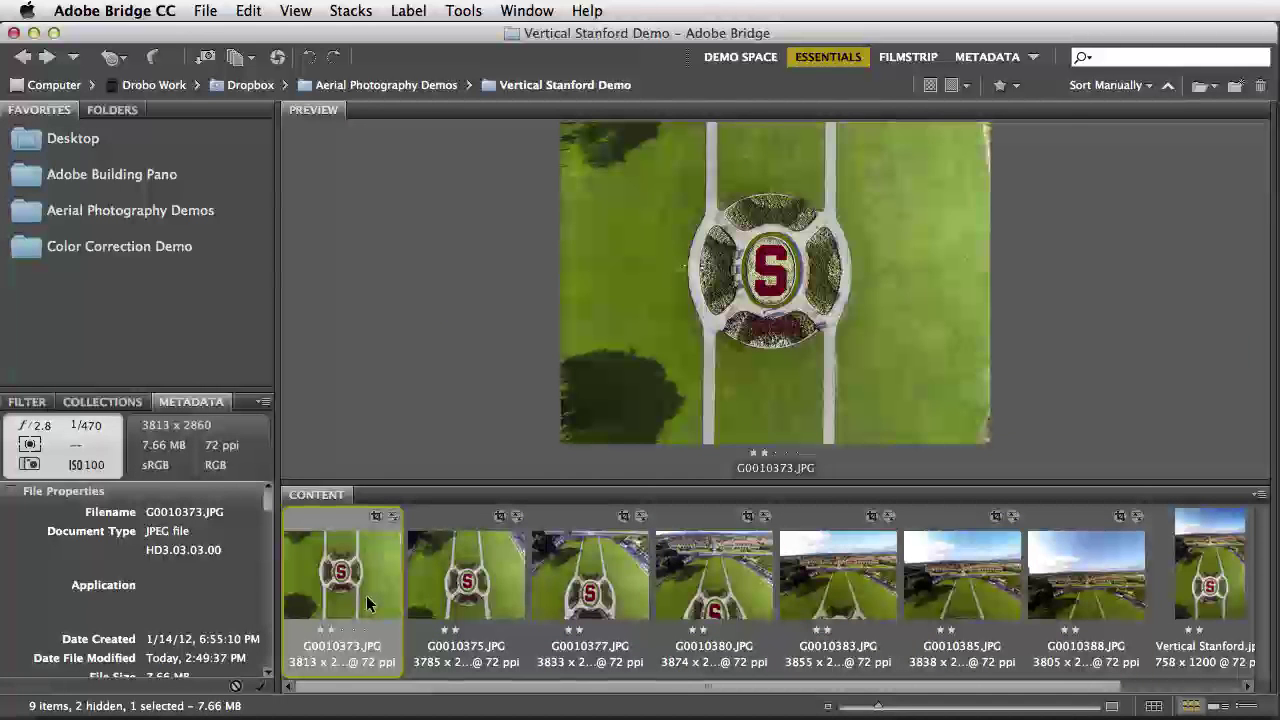
pyautogui.doubleClick(366, 595)
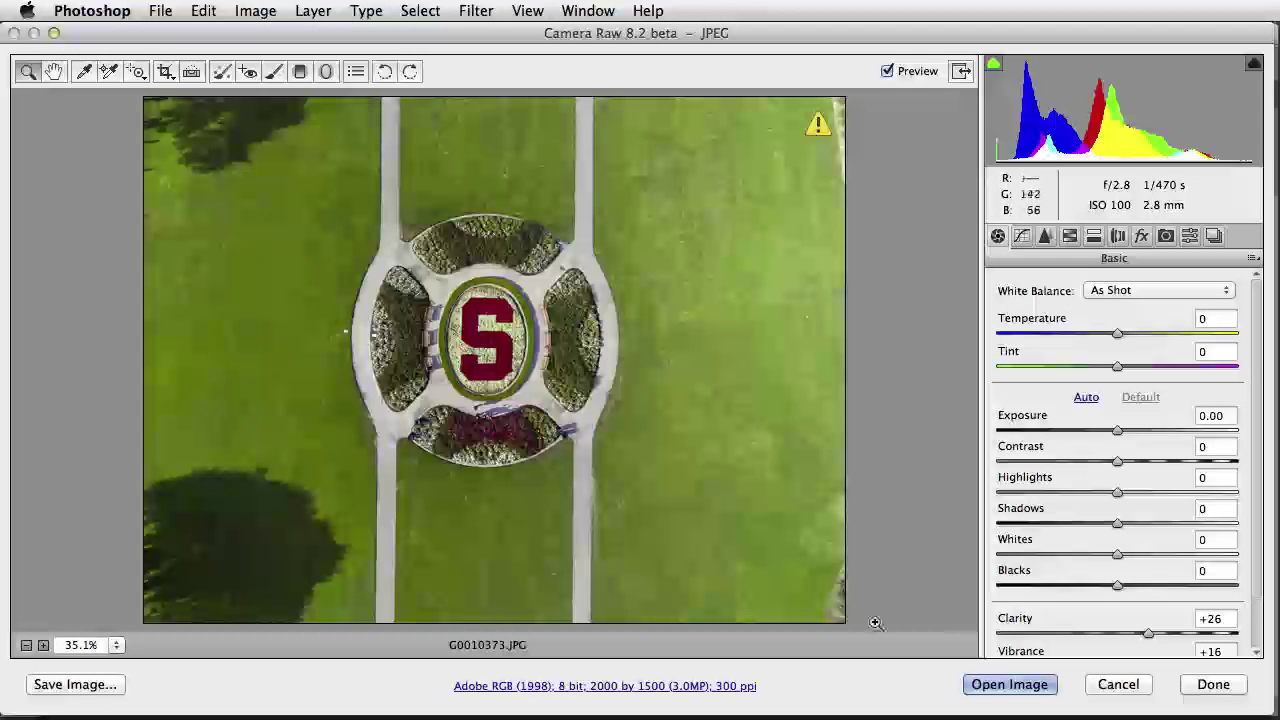
pyautogui.click(1012, 686)
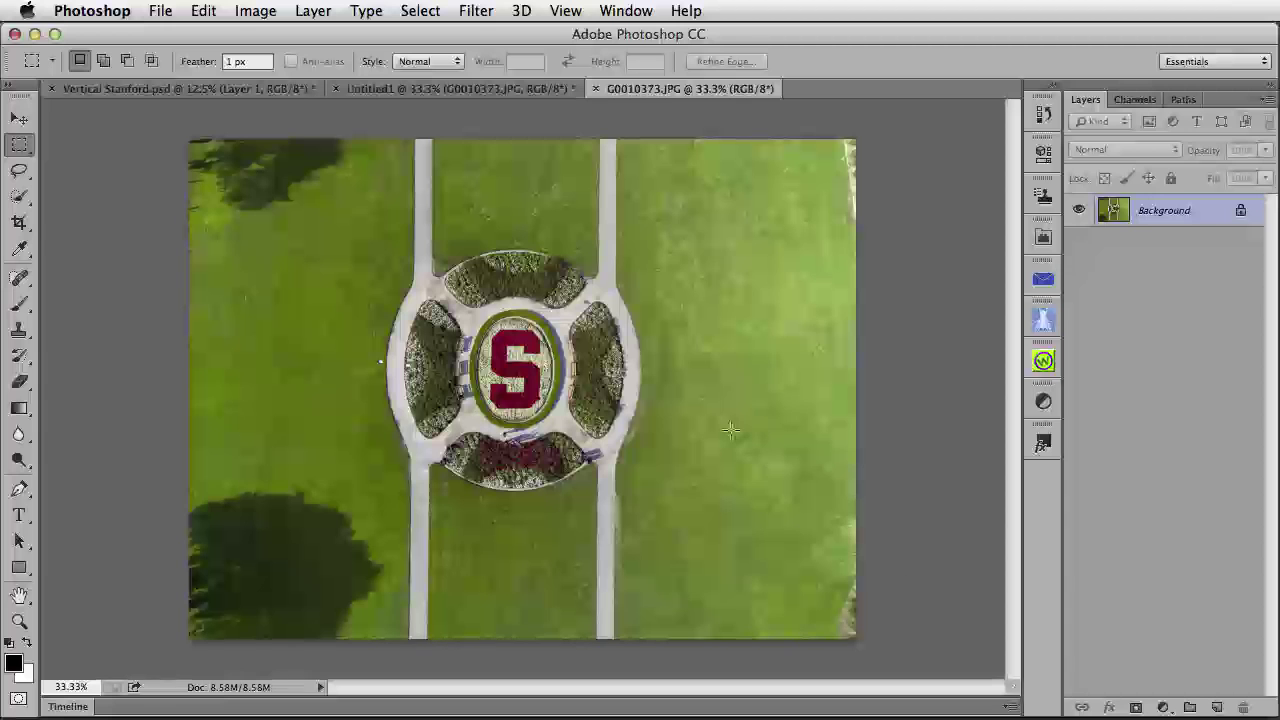
# - Drag the straight-down planter photo into Untitled1 as Layer 1, placed over the panorama's planter
pyautogui.click(16, 121)
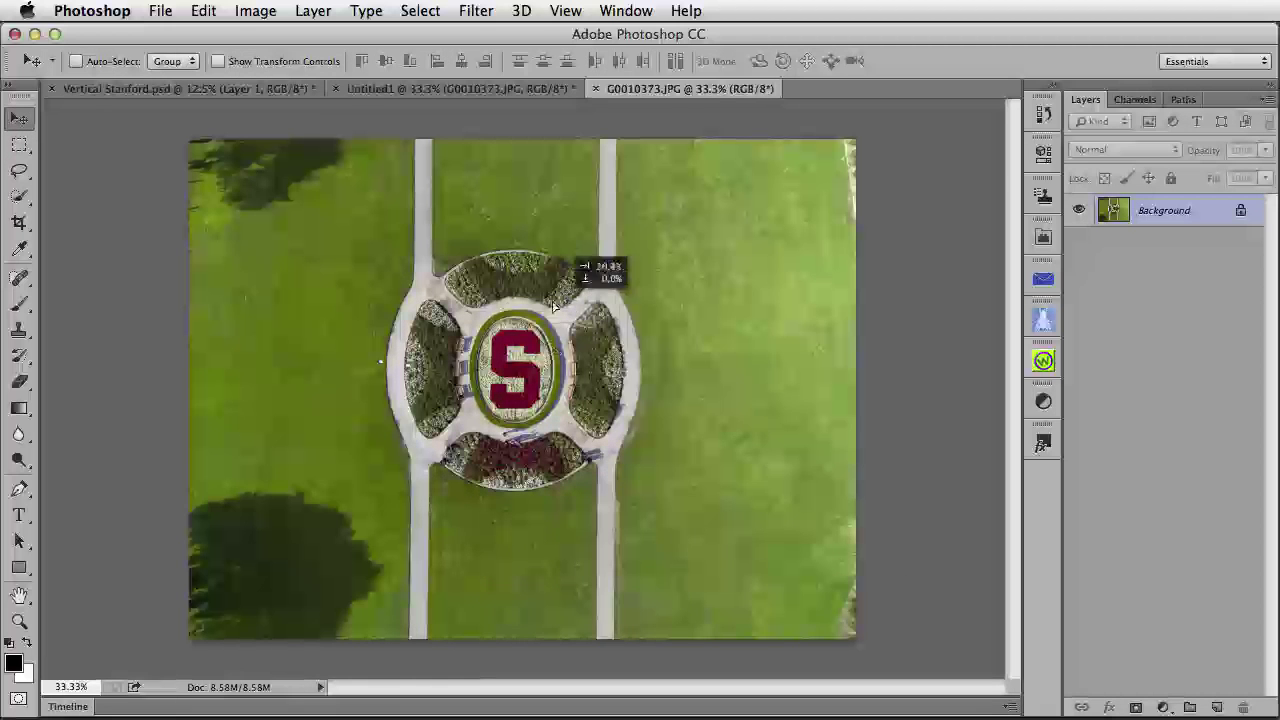
pyautogui.moveTo(546, 300); pyautogui.dragTo(483, 90)
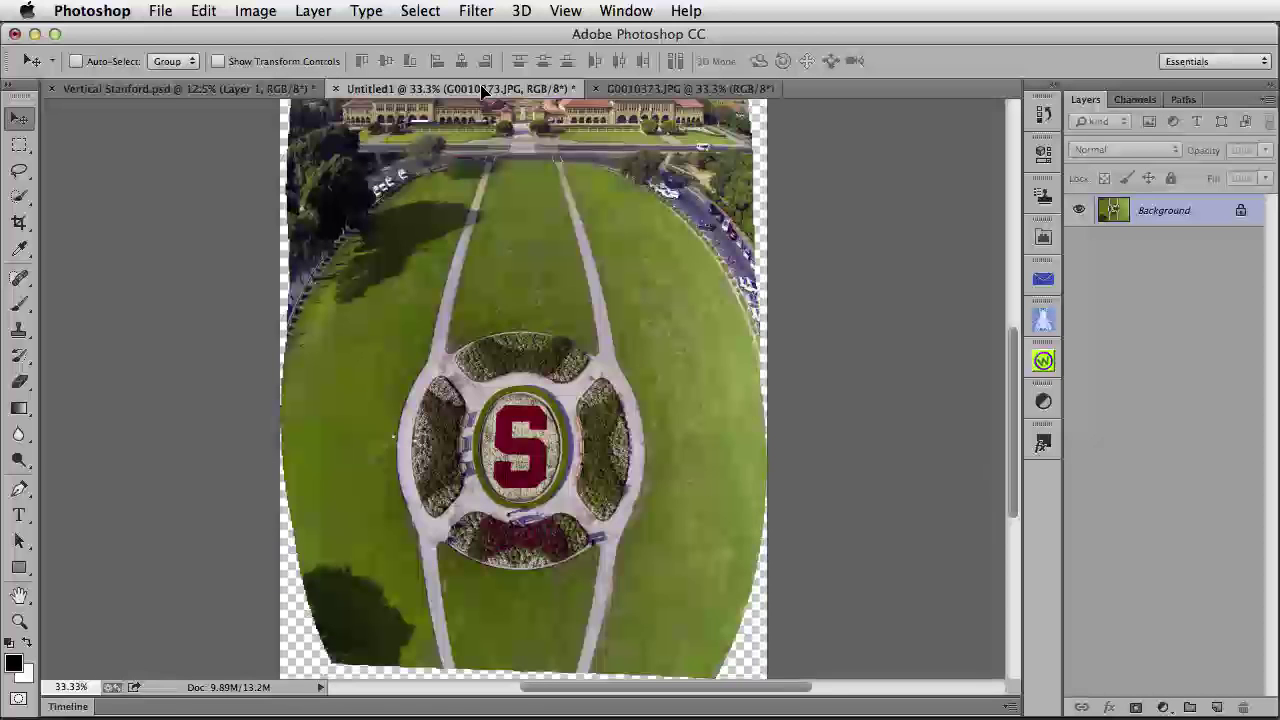
pyautogui.moveTo(483, 90); pyautogui.dragTo(496, 338)
pyautogui.moveTo(622, 362); pyautogui.dragTo(552, 432)
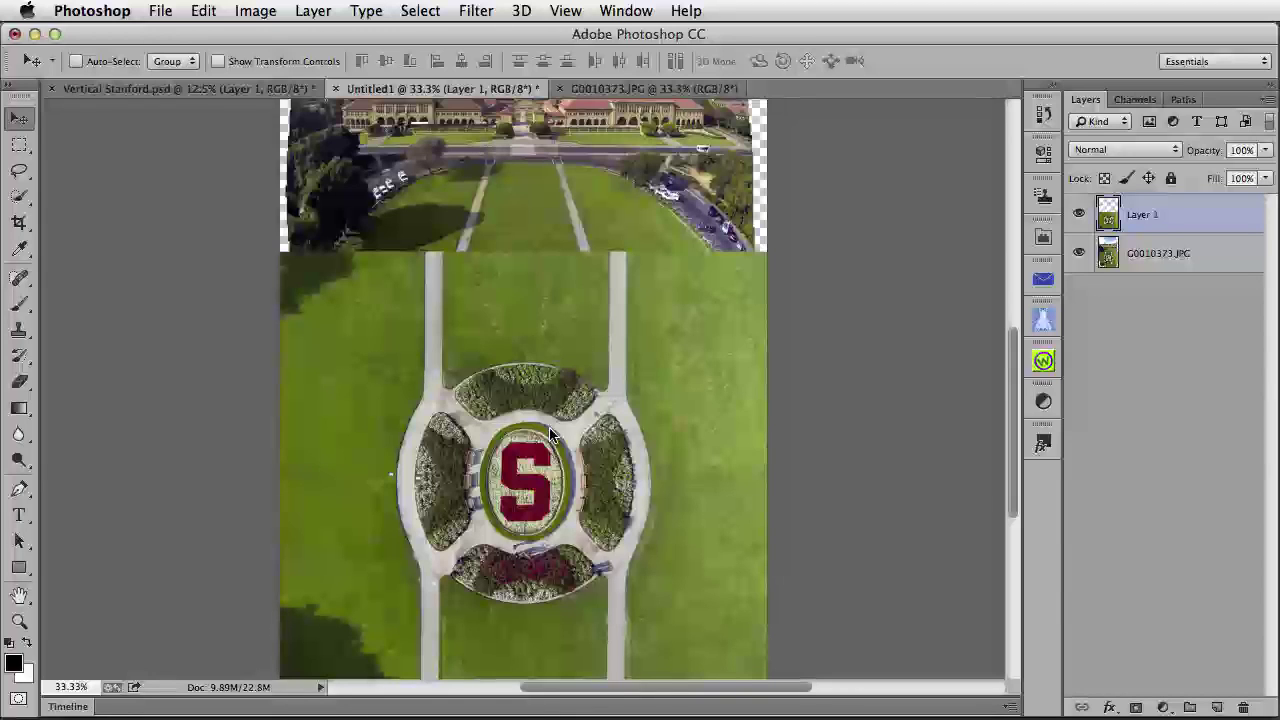
# - At 50% opacity, align Layer 1 precisely over the warped planter, then restore it to 100%
pyautogui.press('5')
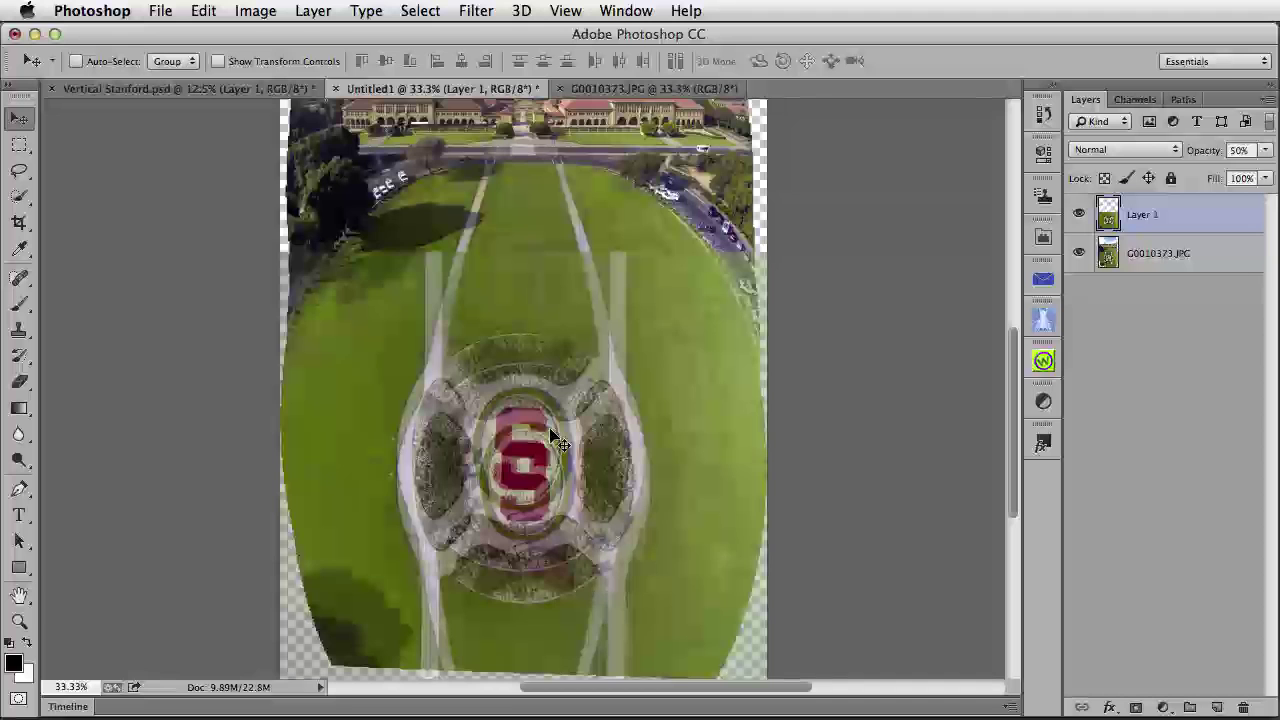
pyautogui.moveTo(556, 440)
pyautogui.mouseDown()
pyautogui.moveTo(545, 445)
pyautogui.moveTo(545, 403)
pyautogui.moveTo(568, 425)
pyautogui.mouseUp()
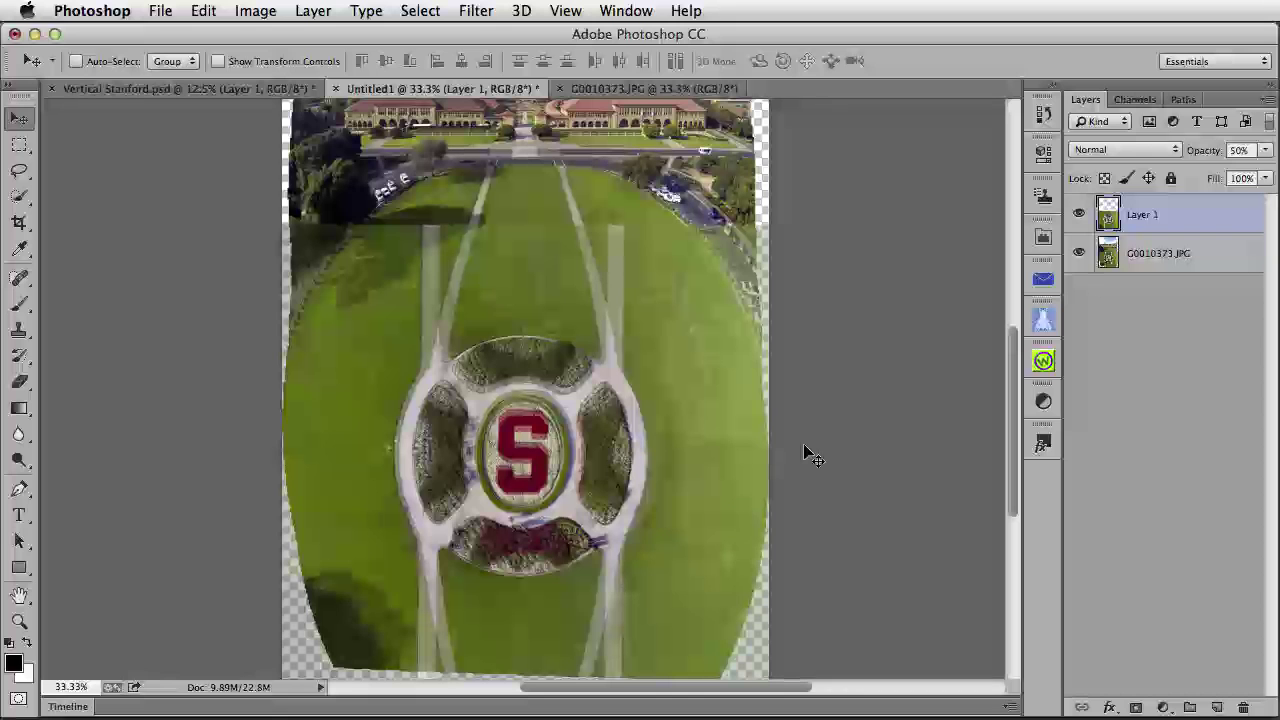
pyautogui.press('Right')
pyautogui.press('Right')
pyautogui.press('Right')
pyautogui.press('Up')
pyautogui.press('Up')
pyautogui.press('Left')
pyautogui.press('Left')
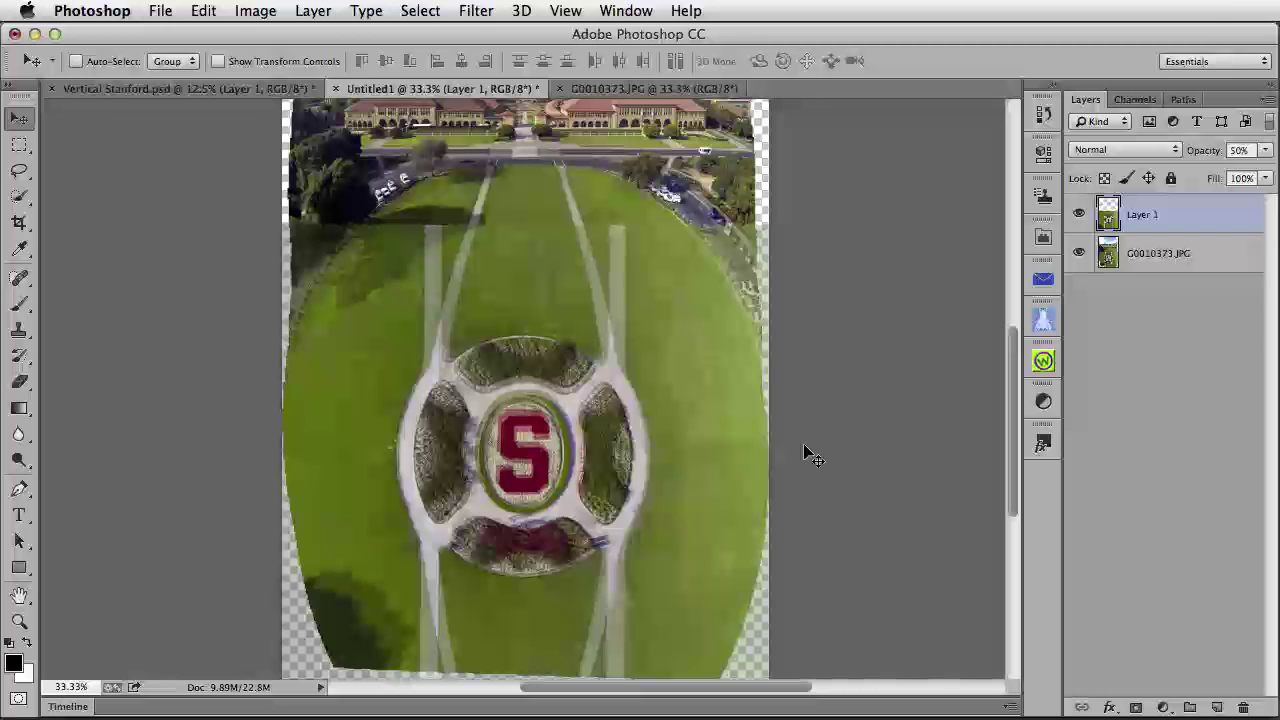
pyautogui.press('0')
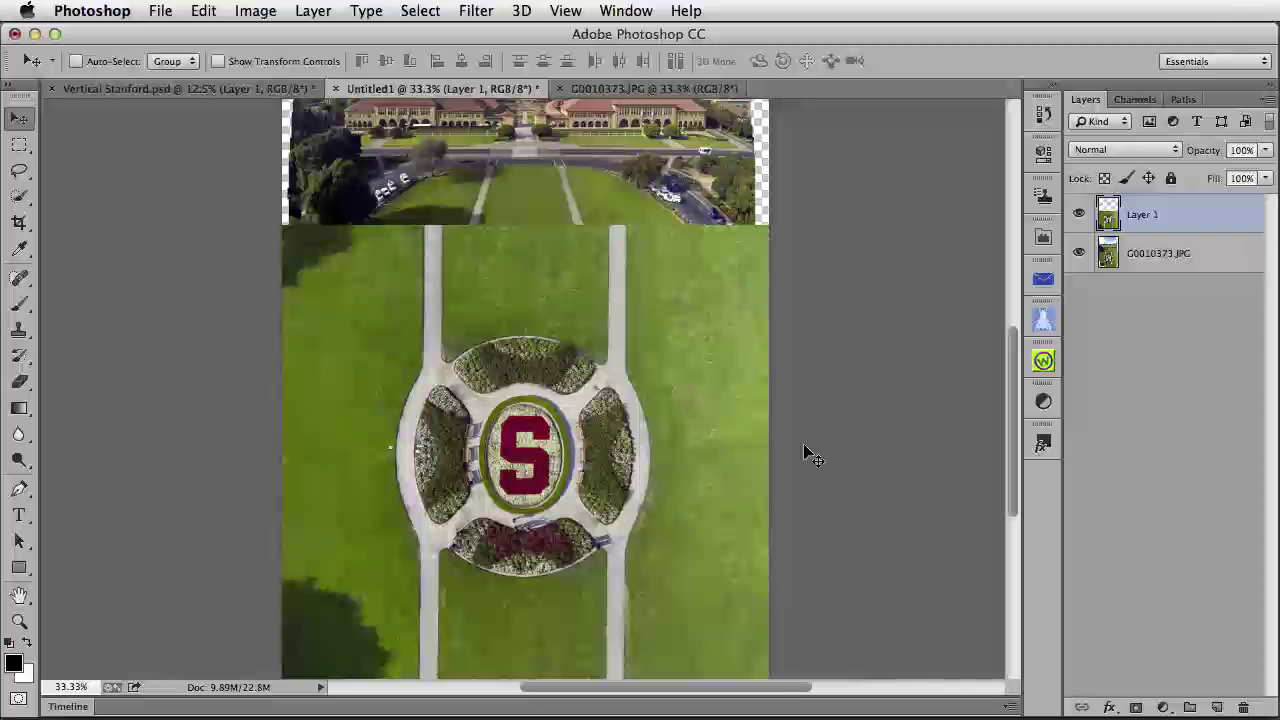
pyautogui.press('m')
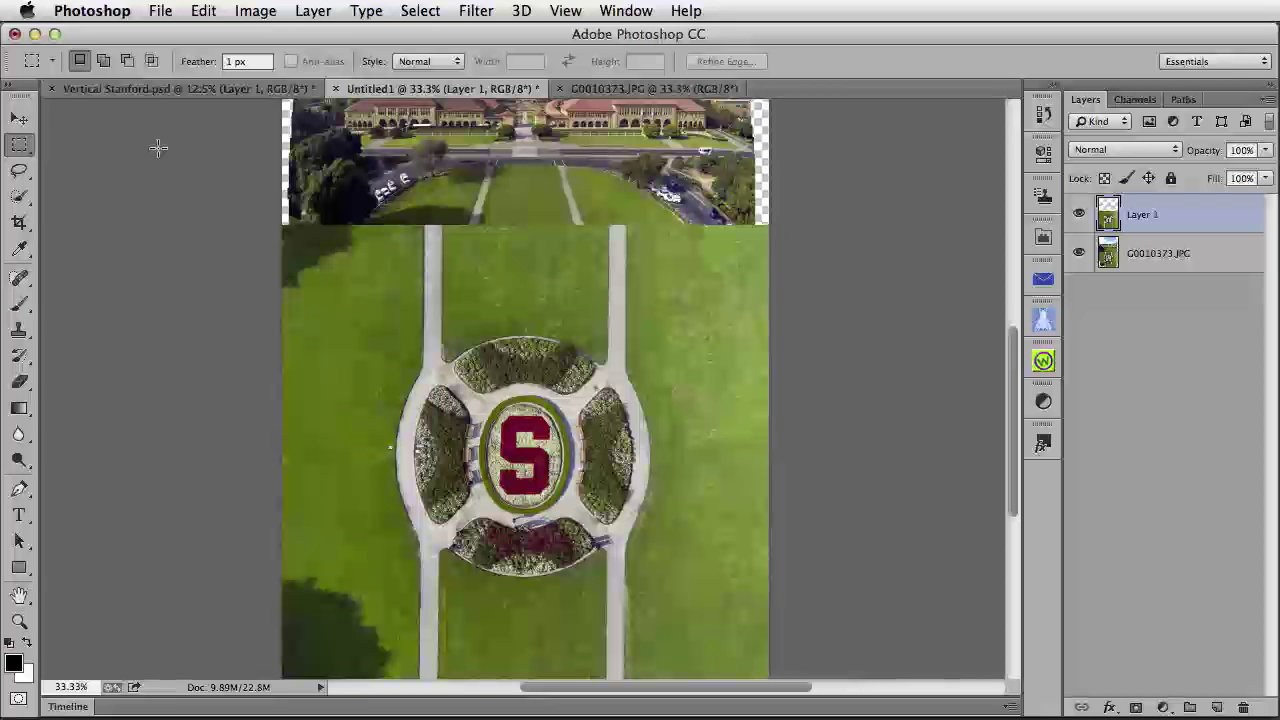
# - Delete the top strip of Layer 1 with a rectangular marquee, then select both layers
pyautogui.moveTo(290, 147); pyautogui.dragTo(807, 338)
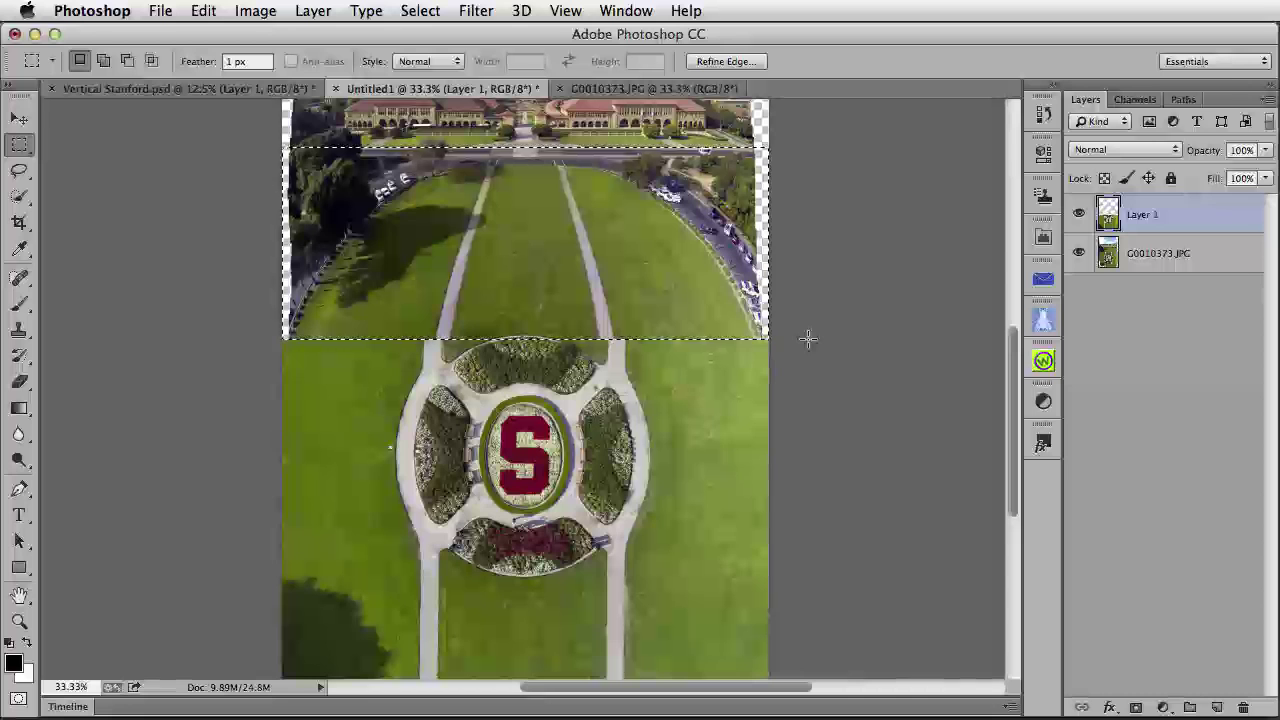
pyautogui.press('super+d')
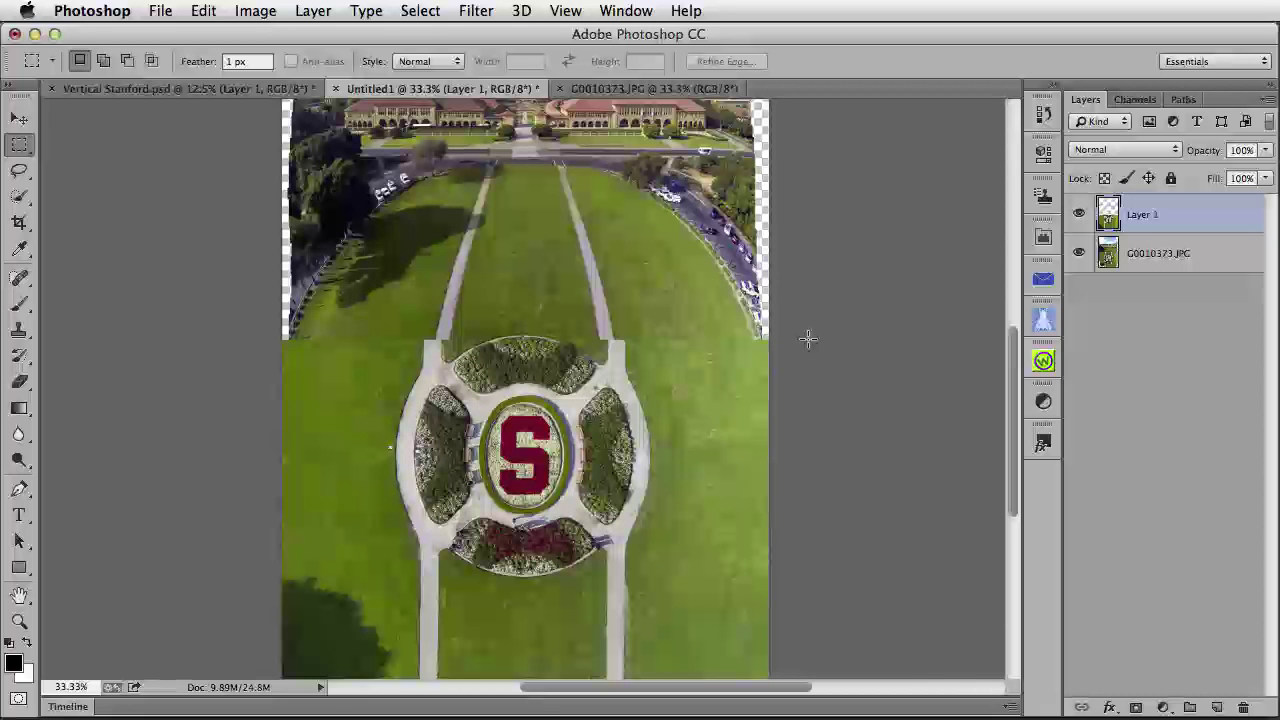
pyautogui.keyDown('shift'); pyautogui.click(1137, 253); pyautogui.keyUp('shift')
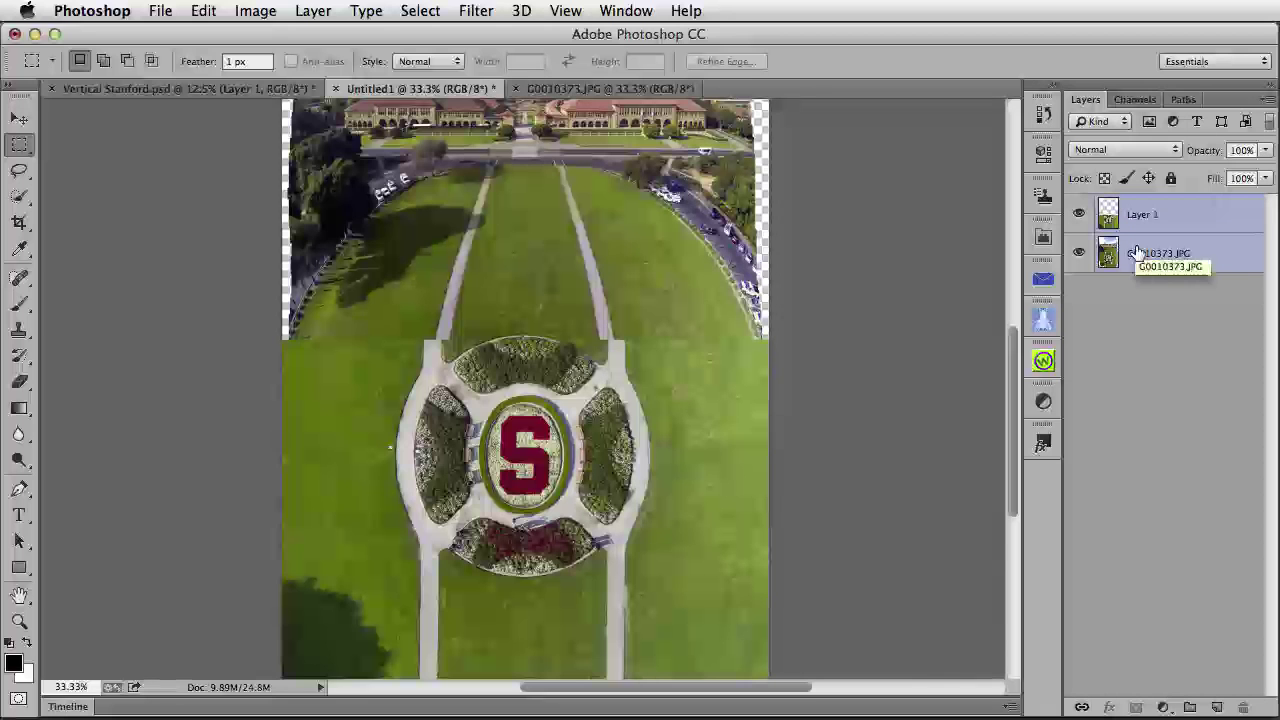
# - Auto-Blend Layer 1 with the panorama layer using Panorama mode and Seamless Tones and Colors
pyautogui.click(203, 10)
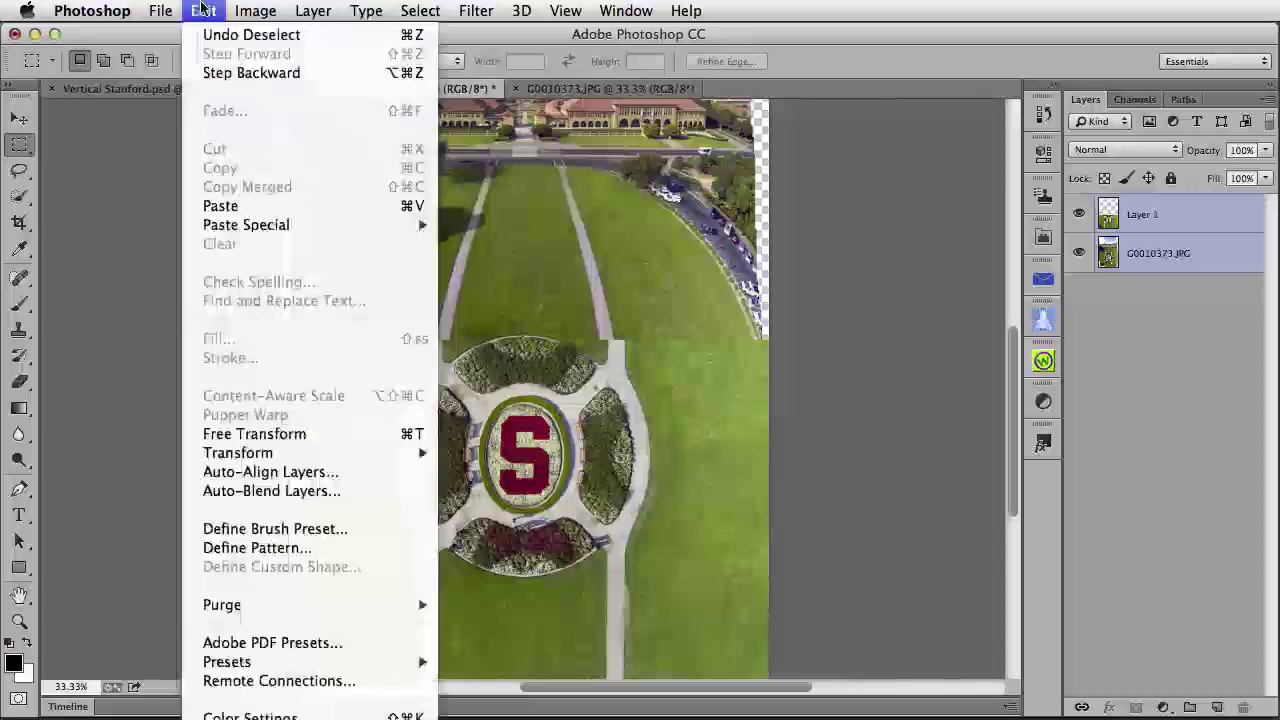
pyautogui.click(305, 495)
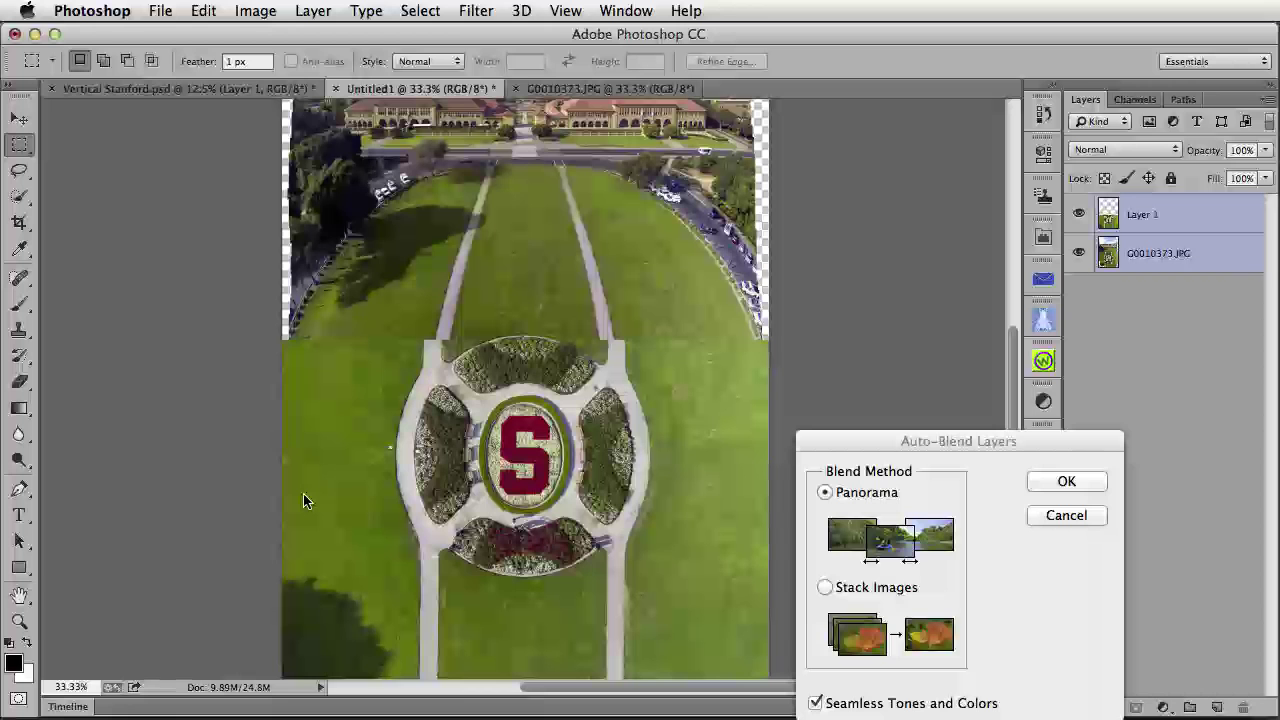
pyautogui.click(1086, 479)
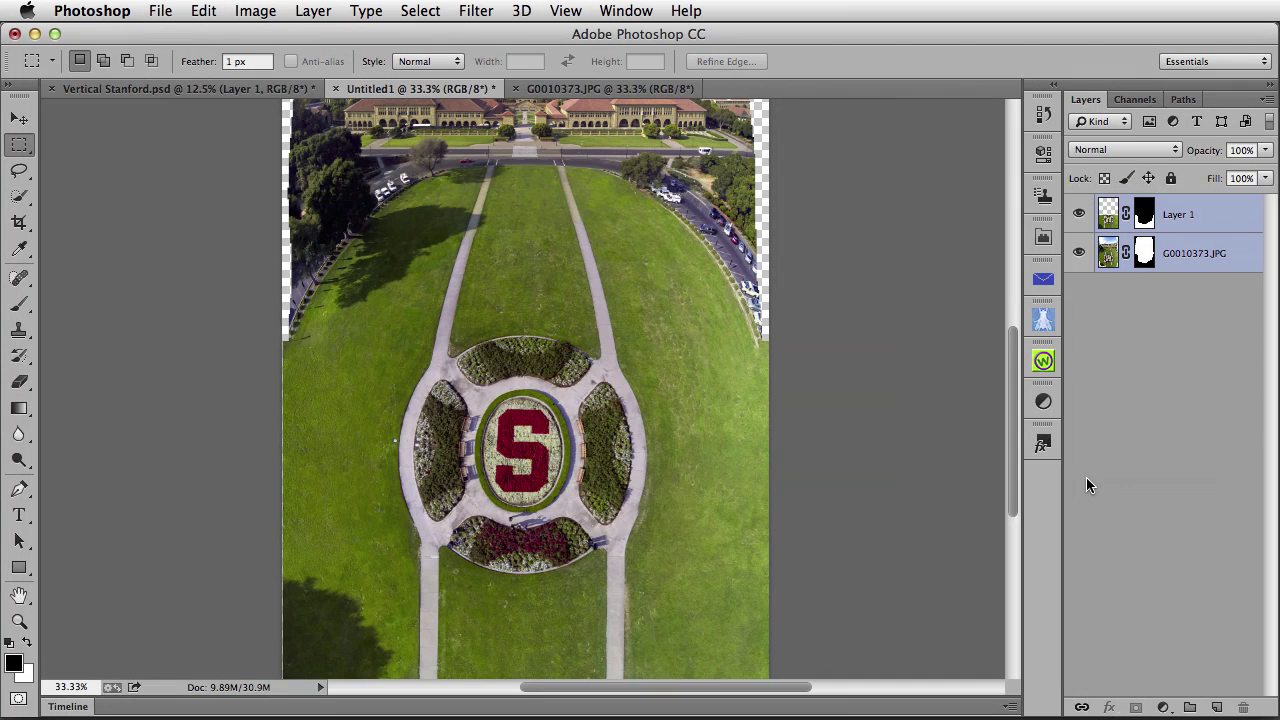